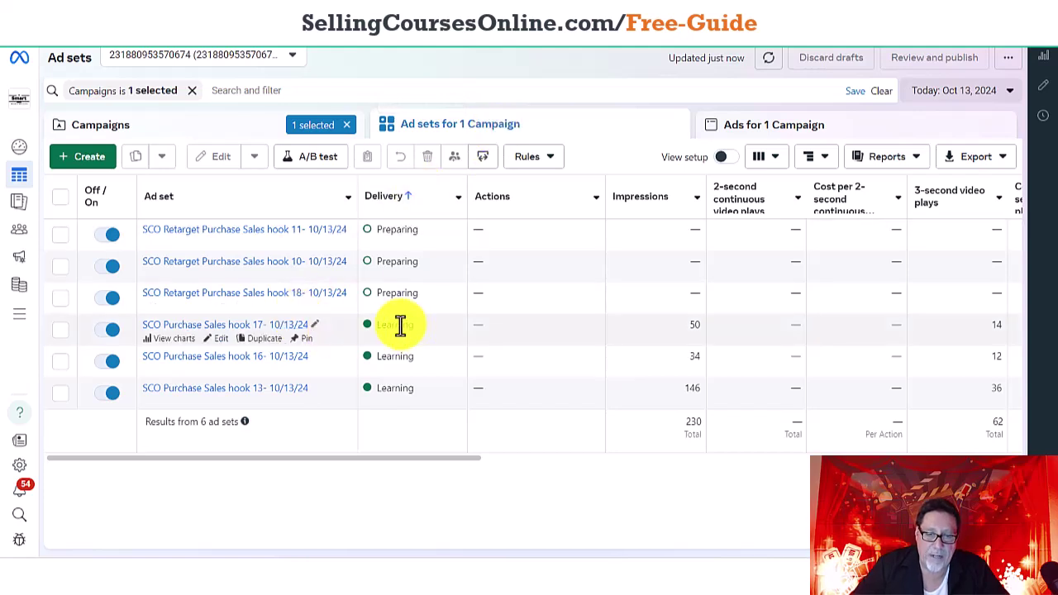
Review the Course Creator sales page, from the included training packages back up to the headline and intro video
{"action": "mouse_move", "coordinate": [400, 325]}
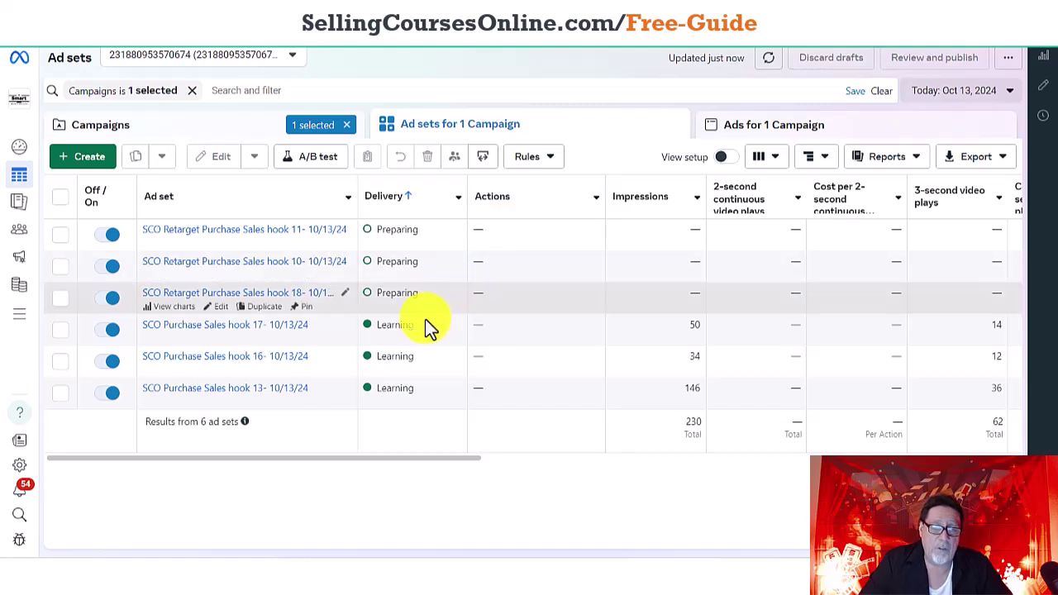
{"action": "mouse_move", "coordinate": [453, 327]}
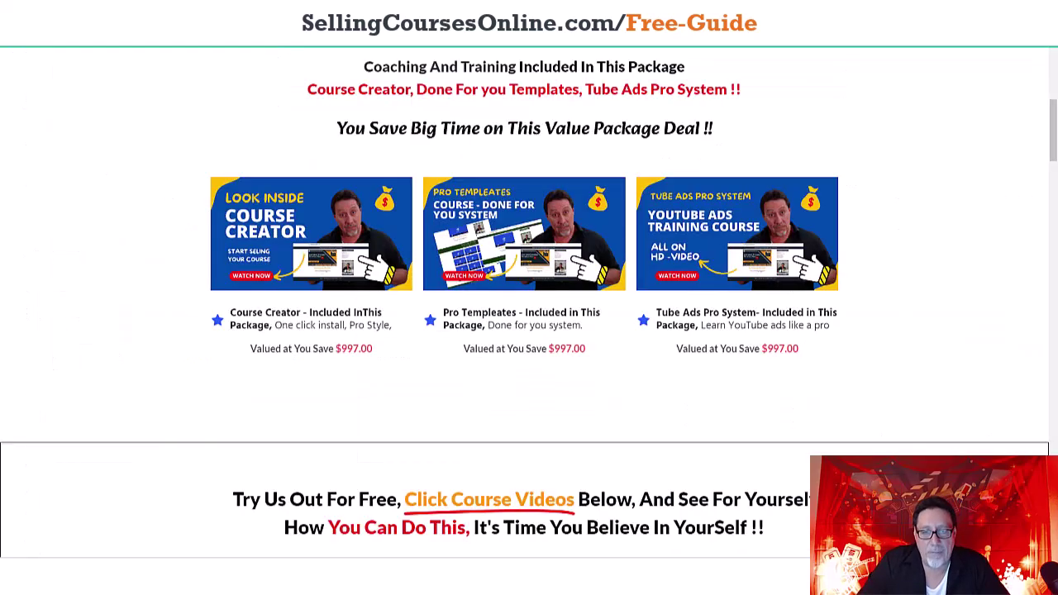
{"action": "left_click_drag", "start_coordinate": [1043, 146], "coordinate": [1055, 79]}
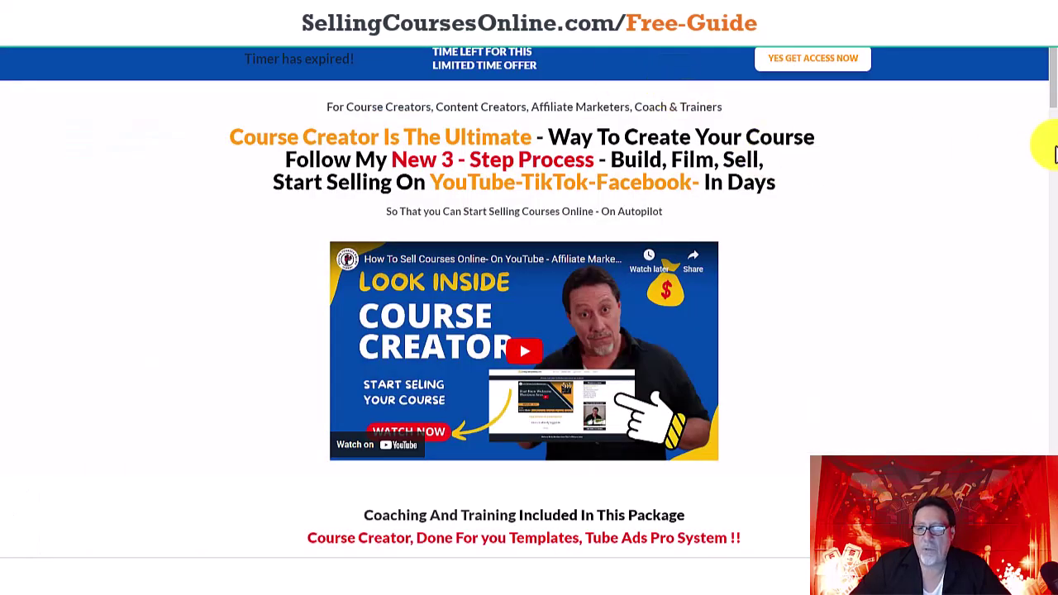
{"action": "left_click_drag", "start_coordinate": [1054, 99], "coordinate": [1021, 104]}
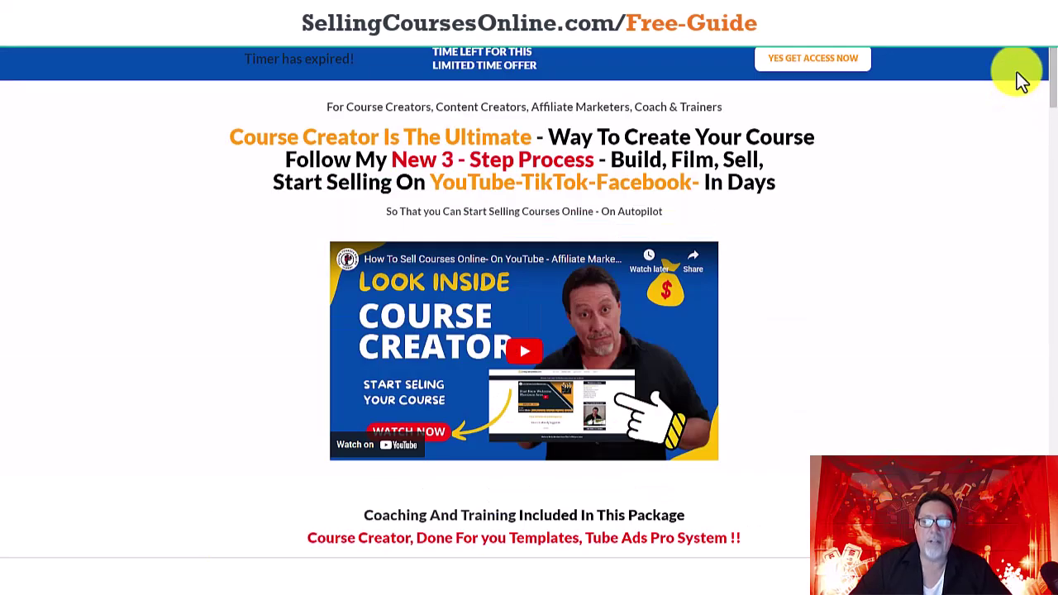
{"action": "left_click_drag", "start_coordinate": [1054, 95], "coordinate": [1033, 87]}
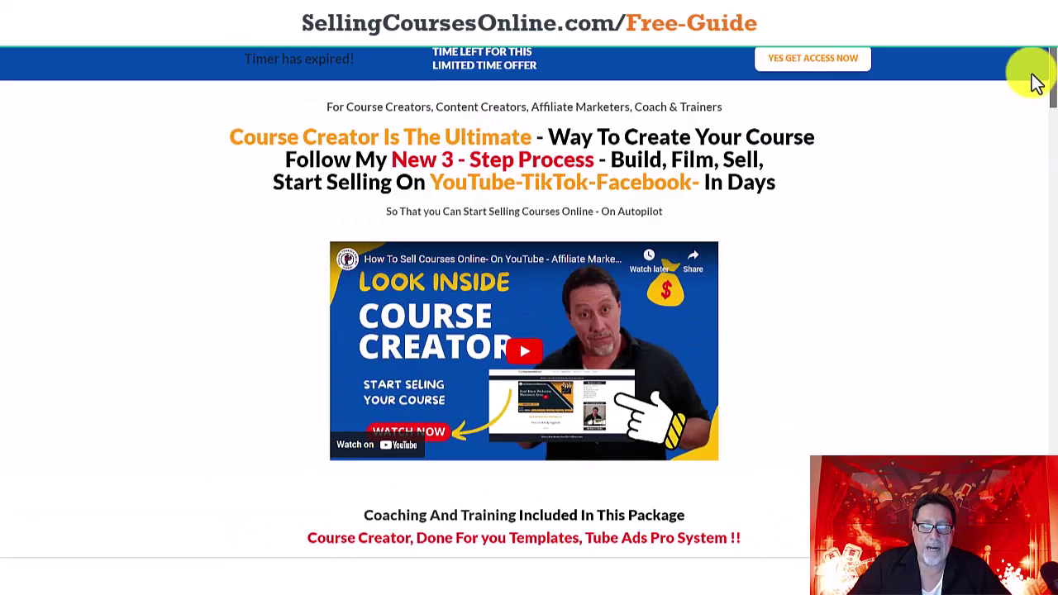
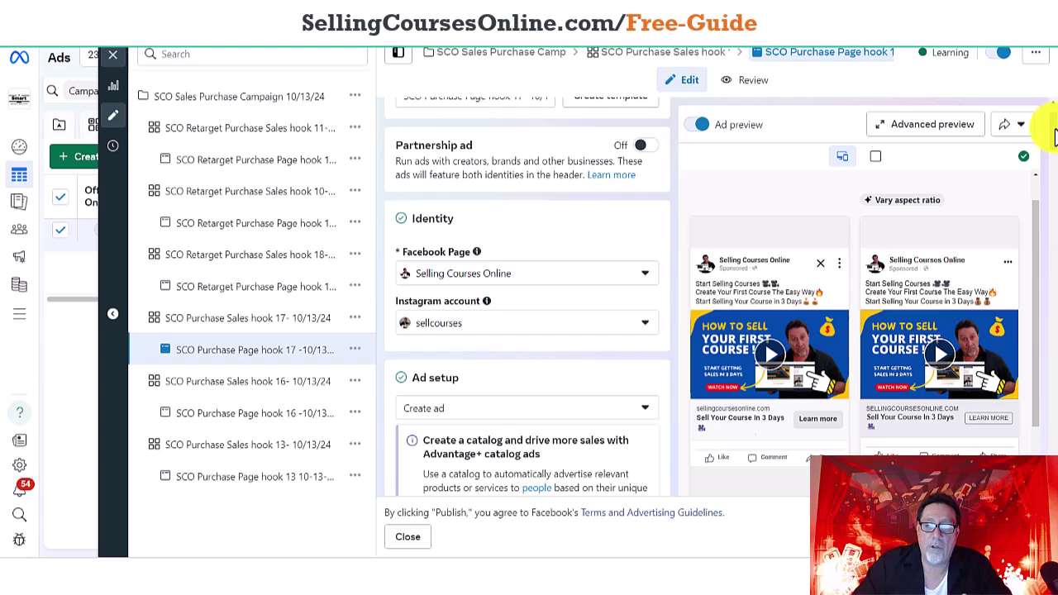
Examine the Identity and Ad setup settings of the hook 17 ad, including its creative source and format
{"action": "scroll", "coordinate": [1055, 137], "scroll_direction": "down", "scroll_amount": 1}
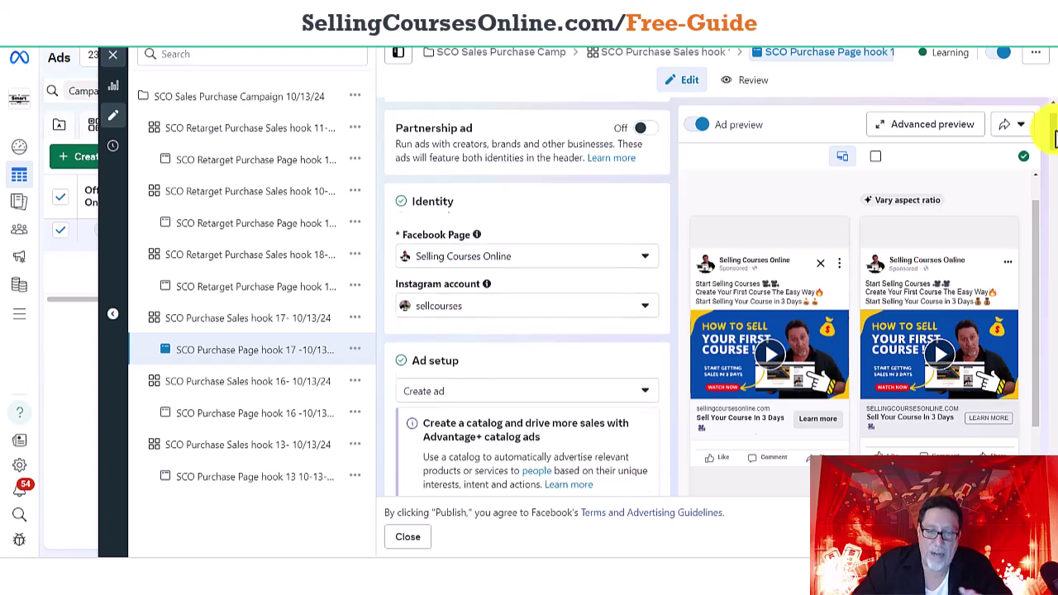
{"action": "scroll", "coordinate": [1055, 139], "scroll_direction": "down", "scroll_amount": 1}
{"action": "scroll", "coordinate": [1055, 143], "scroll_direction": "down", "scroll_amount": 3}
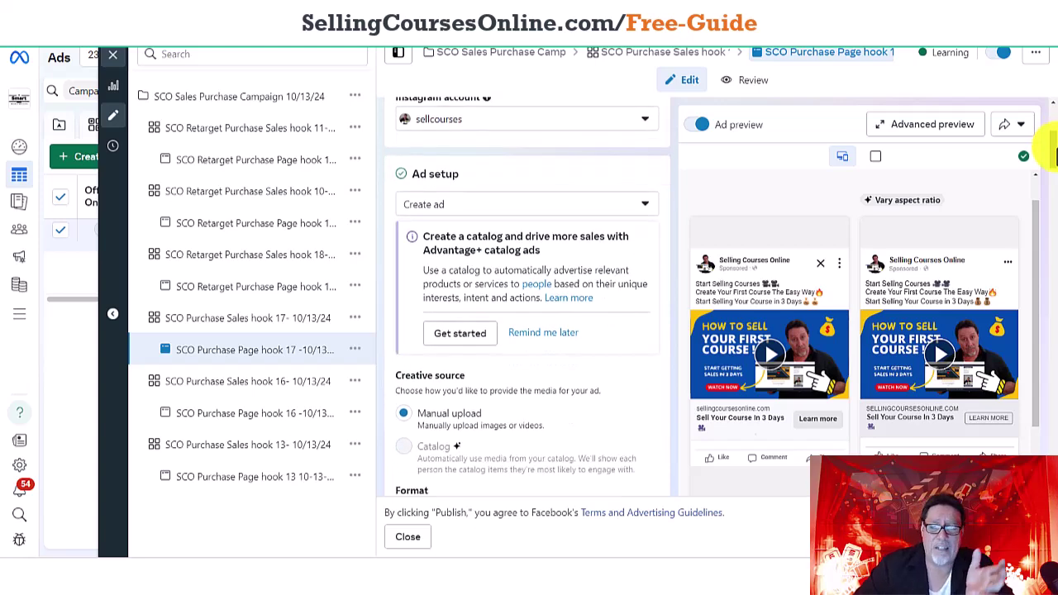
{"action": "scroll", "coordinate": [1055, 157], "scroll_direction": "down", "scroll_amount": 1}
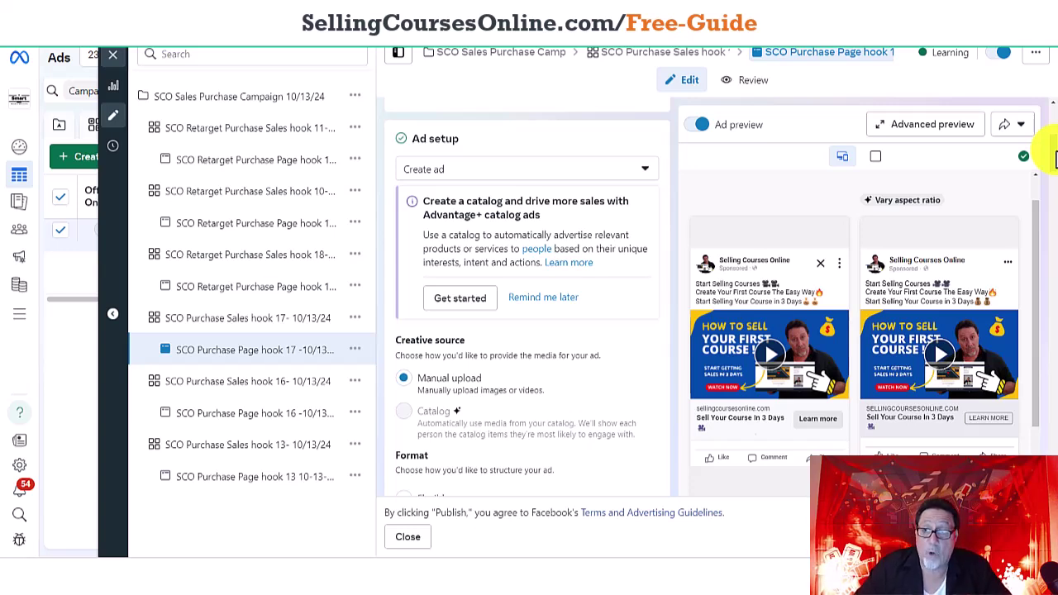
{"action": "left_click_drag", "start_coordinate": [1056, 158], "coordinate": [1055, 137]}
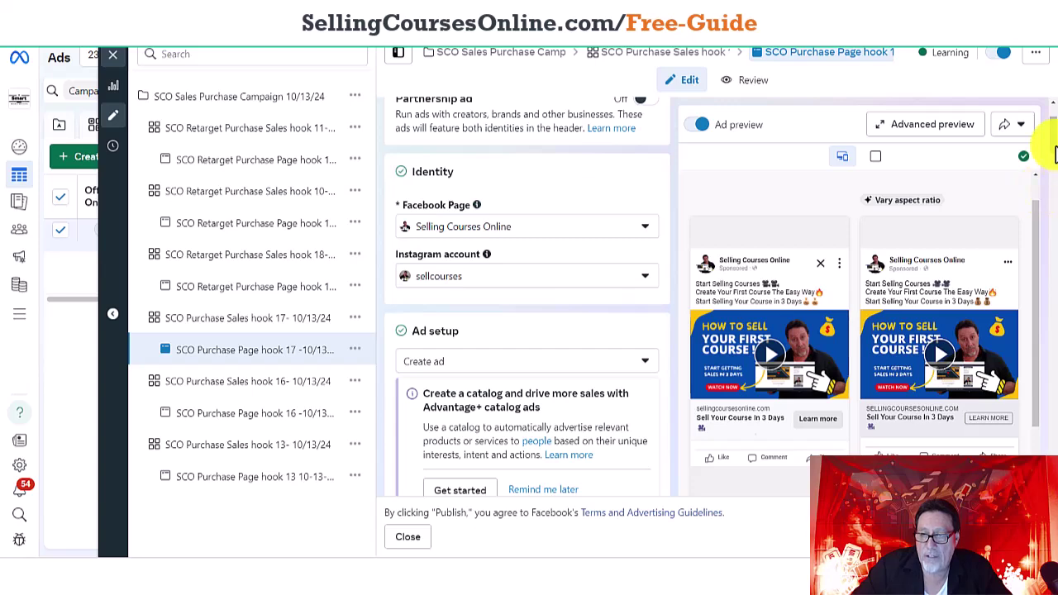
{"action": "left_click_drag", "start_coordinate": [1055, 150], "coordinate": [1055, 186]}
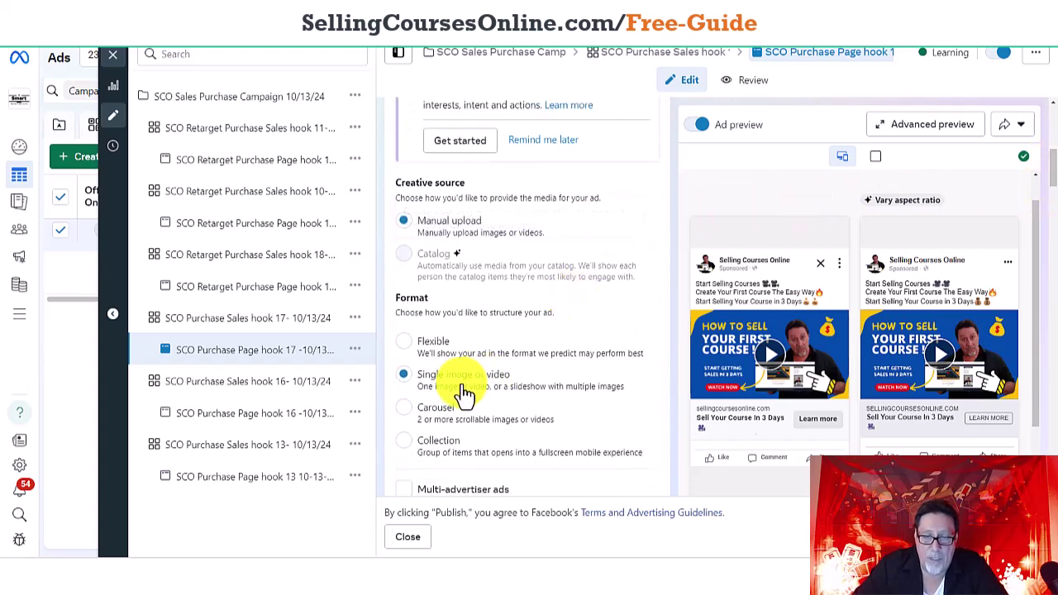
{"action": "scroll", "coordinate": [1050, 198], "scroll_direction": "down", "scroll_amount": 4}
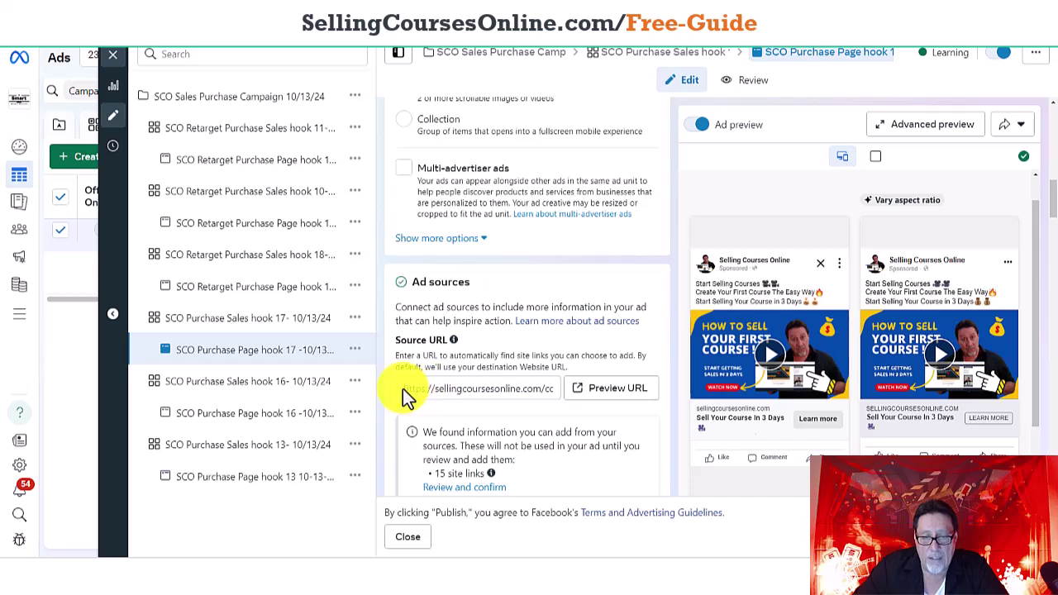
Check the hook 17 ad's Source URL under Ad sources and view the Course Creator sales page
{"action": "left_click_drag", "start_coordinate": [406, 389], "coordinate": [593, 387]}
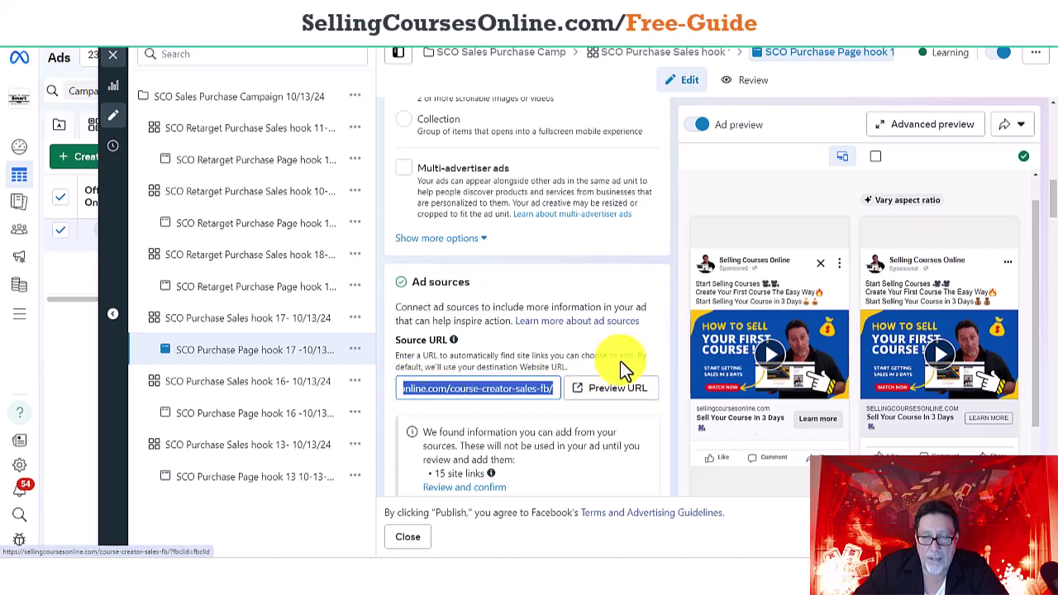
{"action": "left_click", "coordinate": [654, 342]}
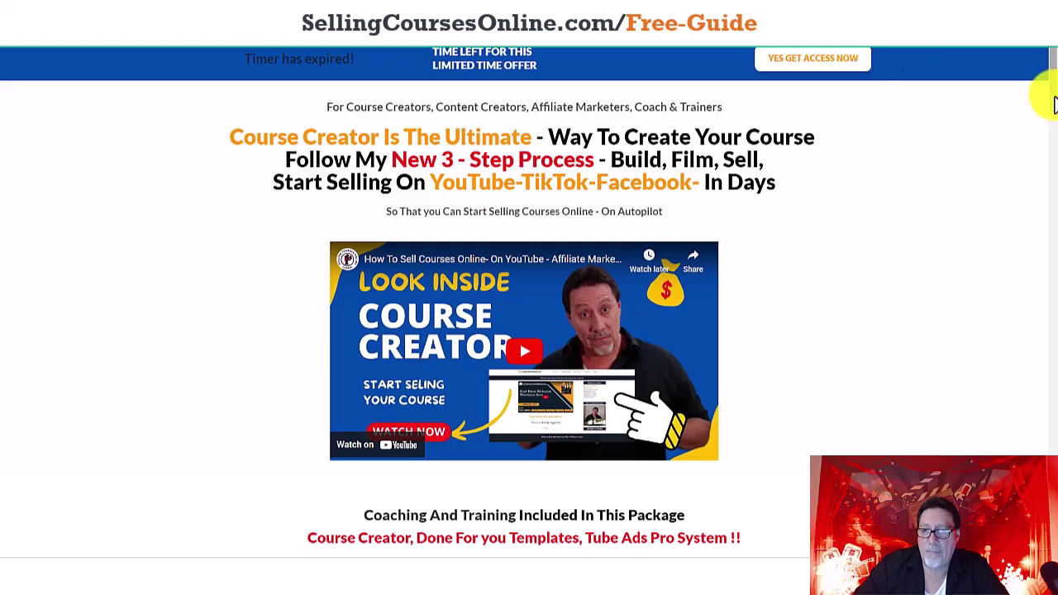
{"action": "left_click_drag", "start_coordinate": [1054, 103], "coordinate": [1020, 94]}
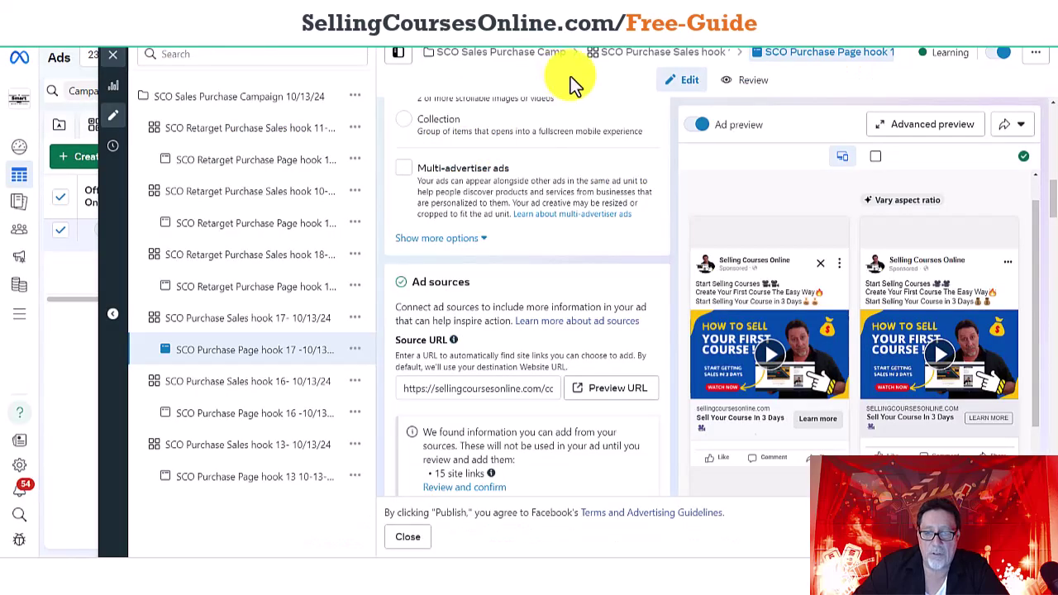
Play the ad's video in the Facebook Feed preview and look over the Ad creative media settings
{"action": "left_click", "coordinate": [773, 362]}
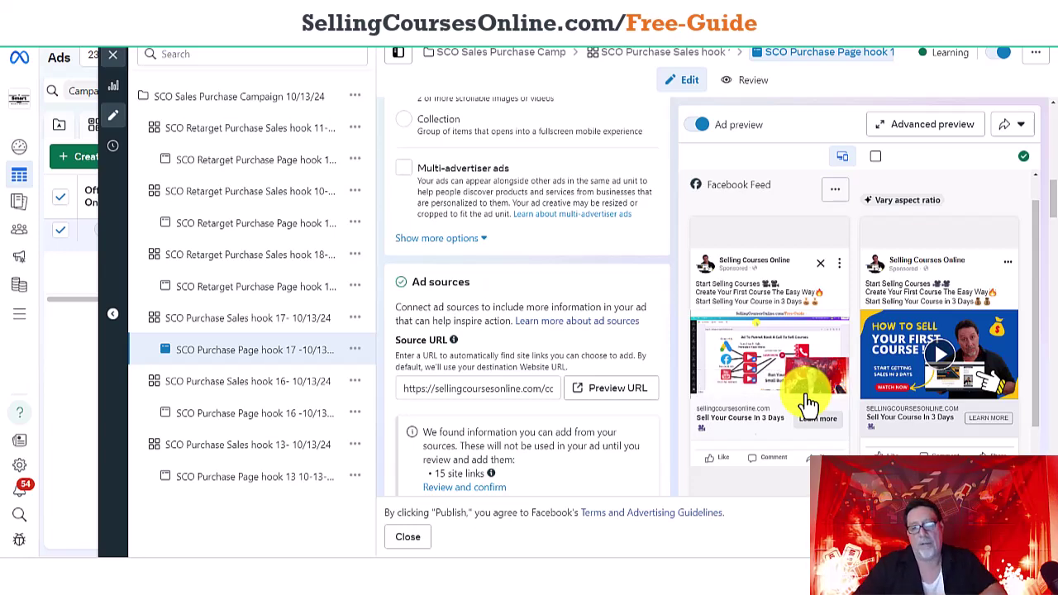
{"action": "left_click_drag", "start_coordinate": [1052, 213], "coordinate": [1053, 250]}
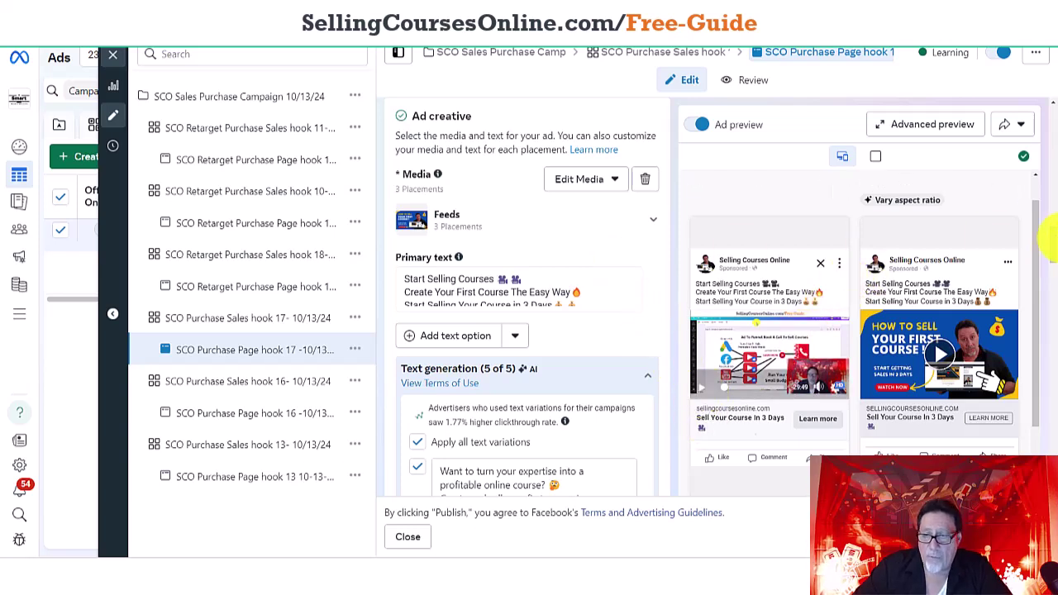
{"action": "left_click_drag", "start_coordinate": [1056, 245], "coordinate": [1055, 240]}
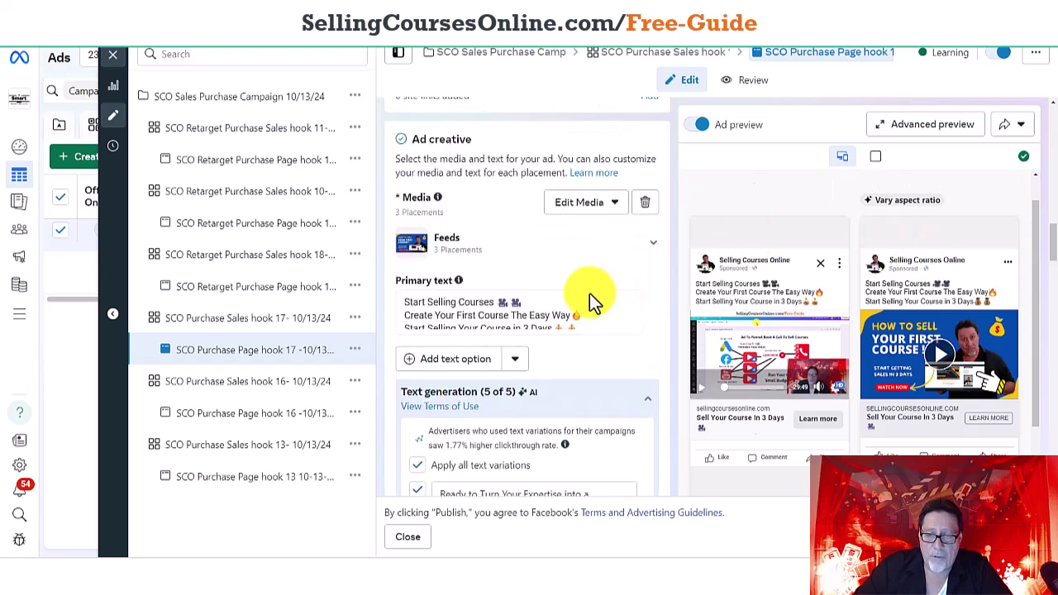
Read through all lines of the hook 17 ad's primary text without editing them
{"action": "left_click", "coordinate": [581, 322]}
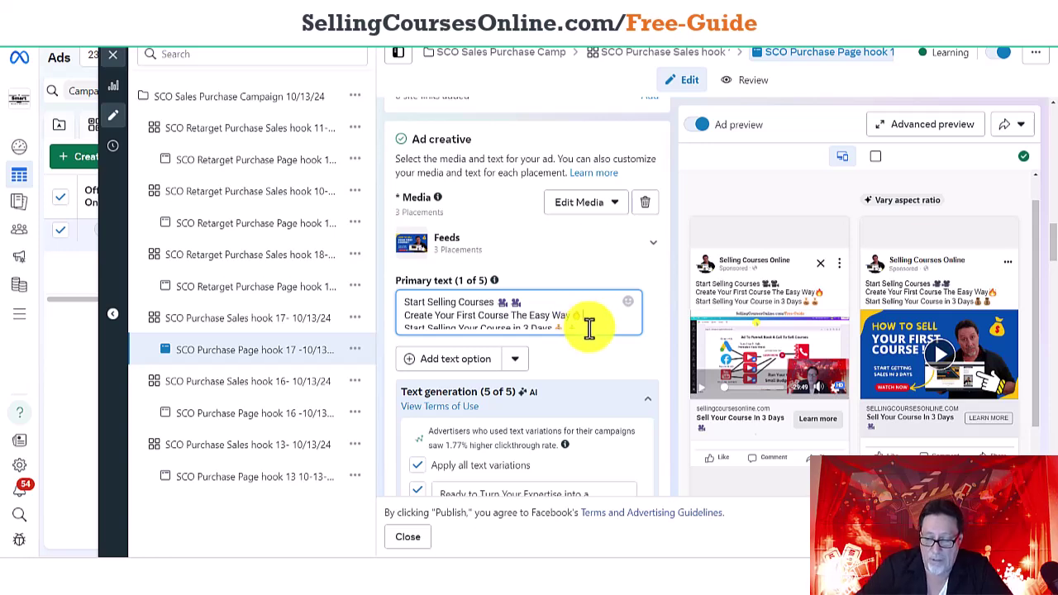
{"action": "scroll", "coordinate": [590, 328], "scroll_direction": "down", "scroll_amount": 1}
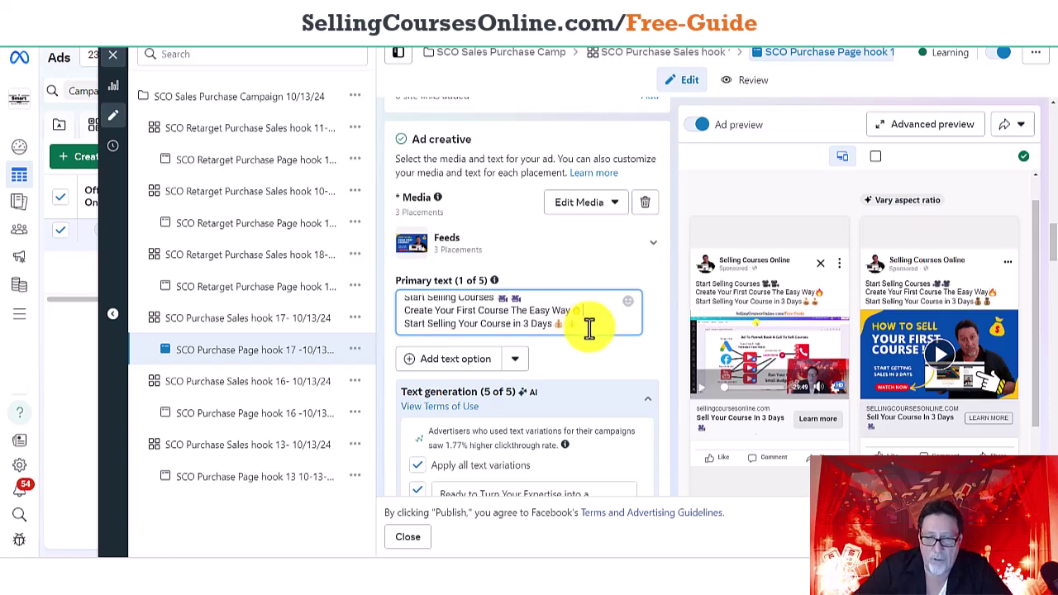
{"action": "key", "text": "ctrl+Home"}
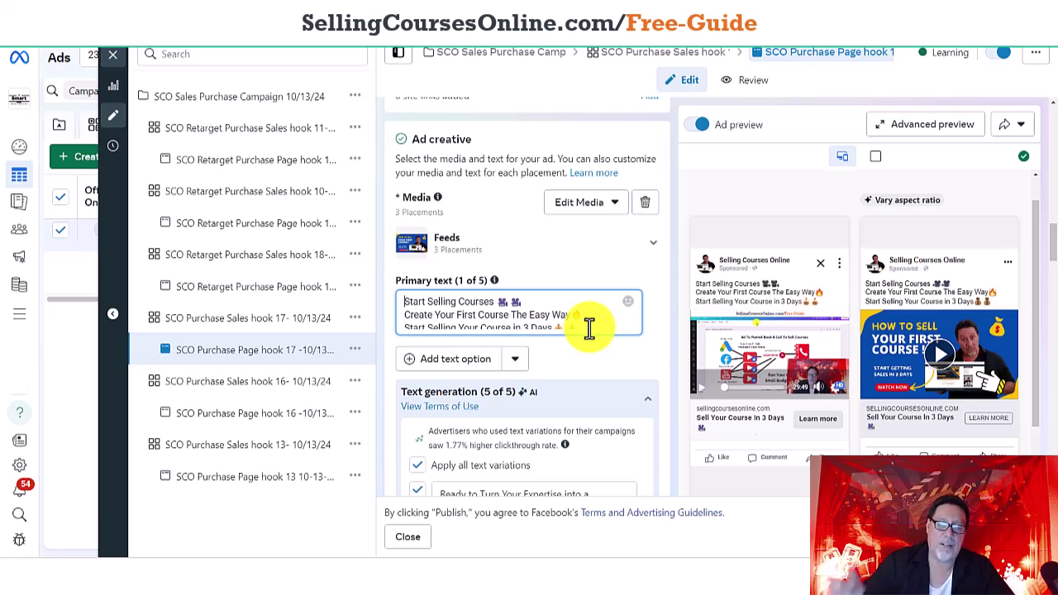
{"action": "left_click_drag", "start_coordinate": [589, 328], "coordinate": [544, 318]}
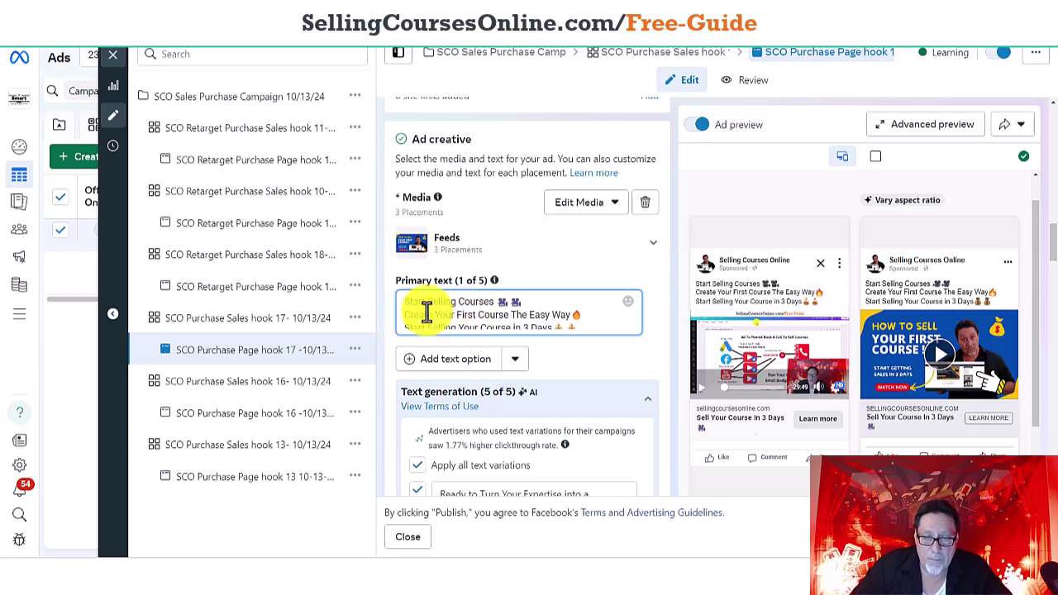
{"action": "left_click_drag", "start_coordinate": [595, 316], "coordinate": [586, 325]}
{"action": "left_click", "coordinate": [588, 326]}
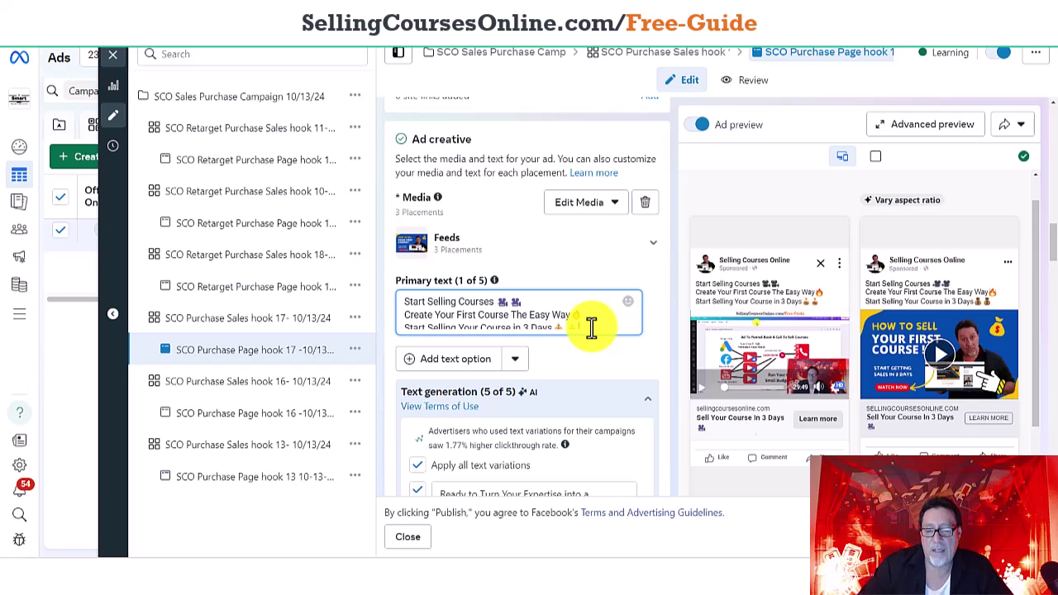
{"action": "mouse_move", "coordinate": [839, 273]}
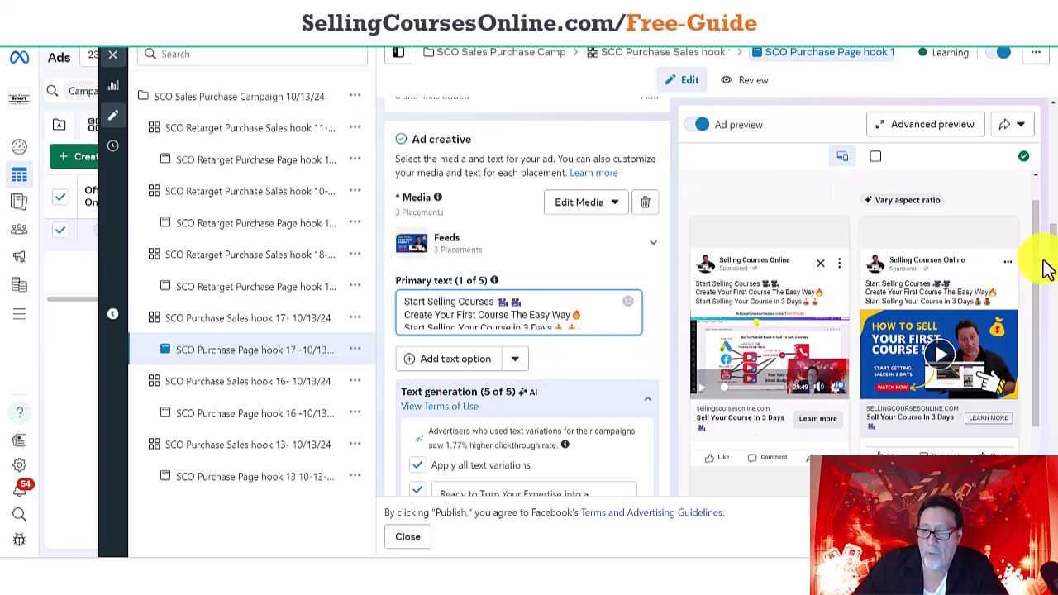
Examine the AI text generation suggestions below the primary text and the option for generating more
{"action": "scroll", "coordinate": [1051, 281], "scroll_direction": "down", "scroll_amount": 3}
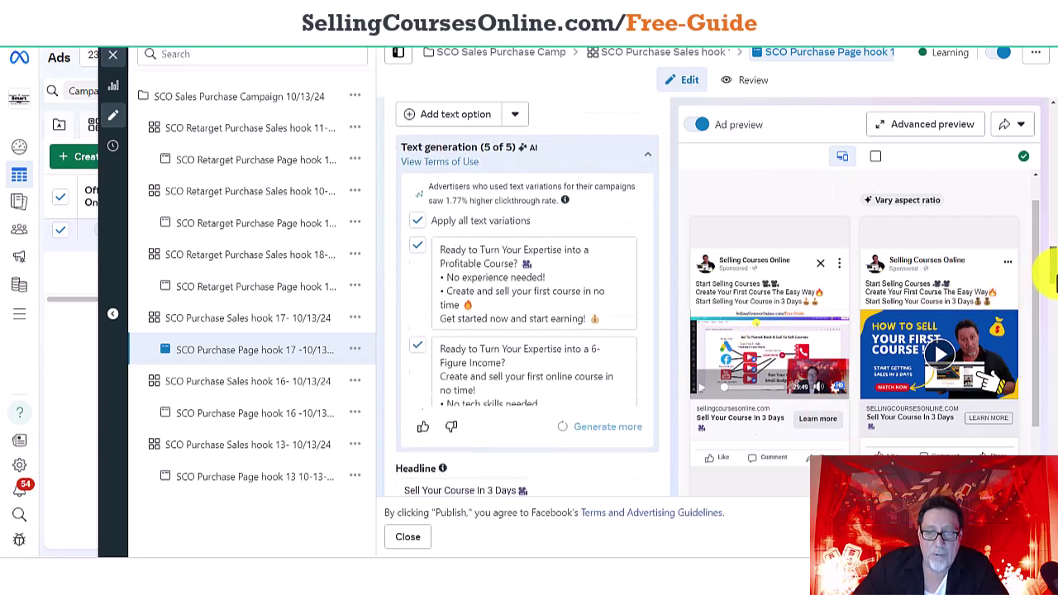
{"action": "mouse_move", "coordinate": [512, 149]}
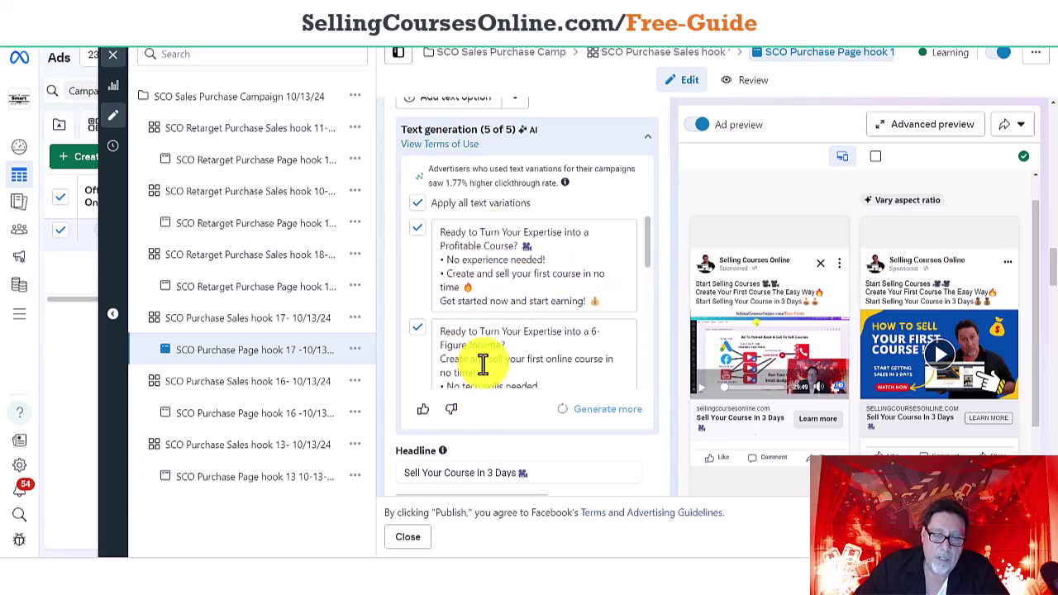
{"action": "left_click", "coordinate": [571, 373]}
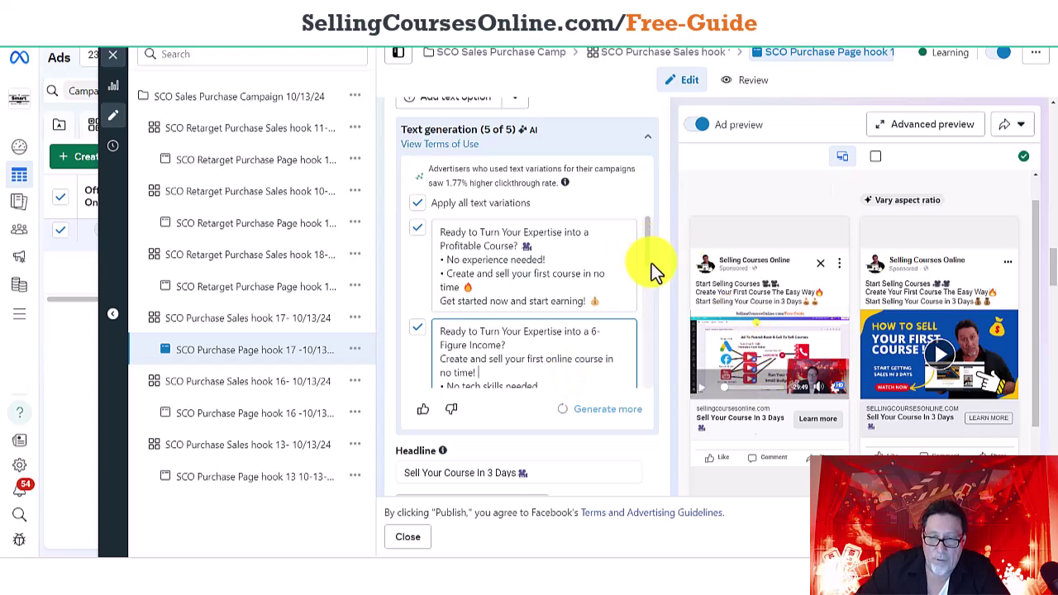
{"action": "scroll", "coordinate": [1047, 263], "scroll_direction": "down", "scroll_amount": 3}
{"action": "scroll", "coordinate": [1047, 263], "scroll_direction": "up", "scroll_amount": 2}
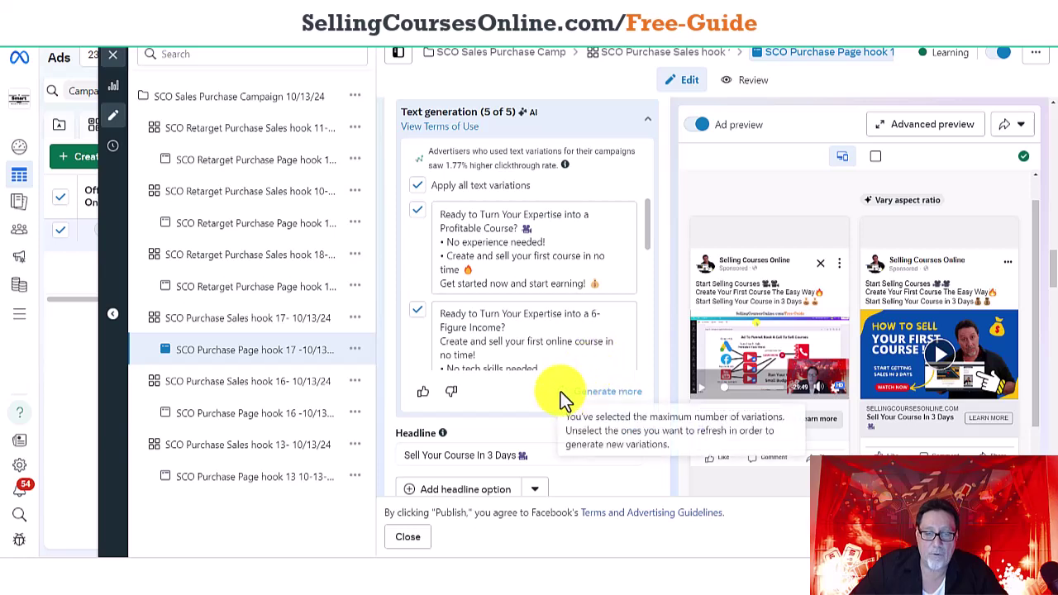
Turn off all AI-generated text variations for the hook 17 ad and look through the list of suggestions
{"action": "left_click", "coordinate": [419, 190]}
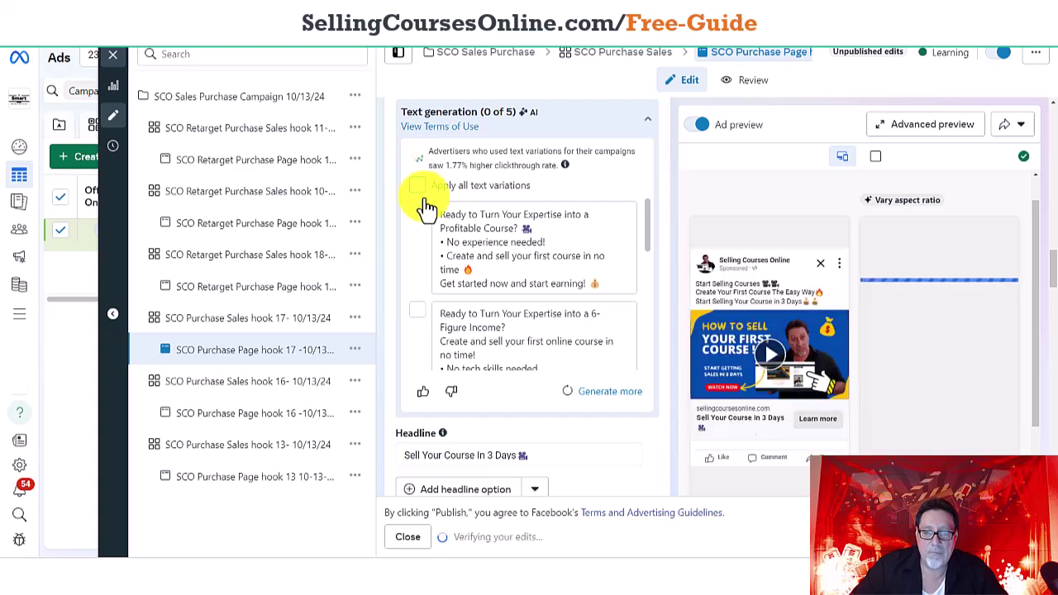
{"action": "left_click_drag", "start_coordinate": [646, 233], "coordinate": [657, 378]}
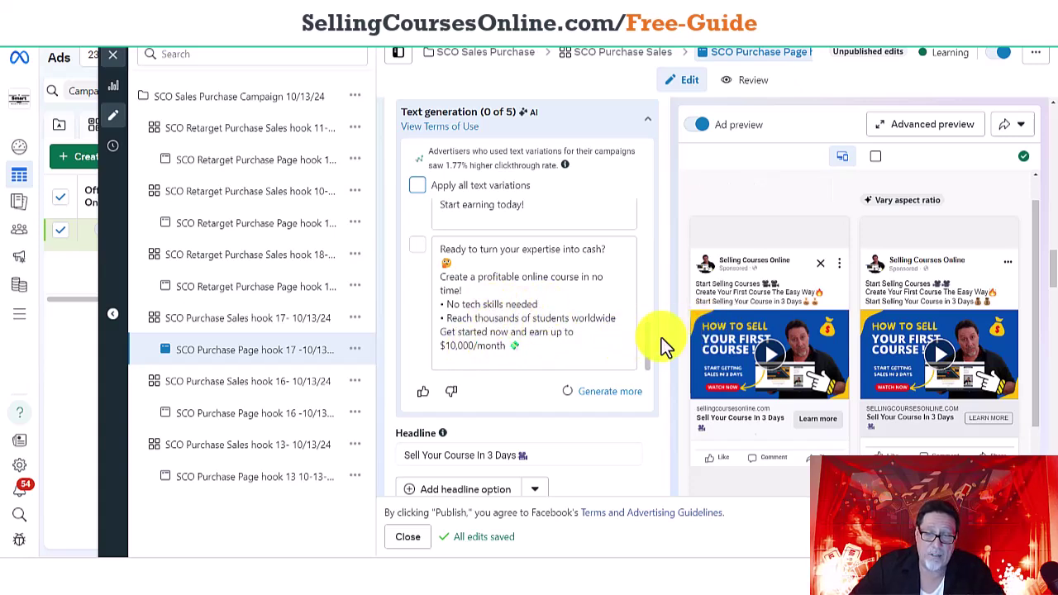
{"action": "scroll", "coordinate": [648, 340], "scroll_direction": "up", "scroll_amount": 2}
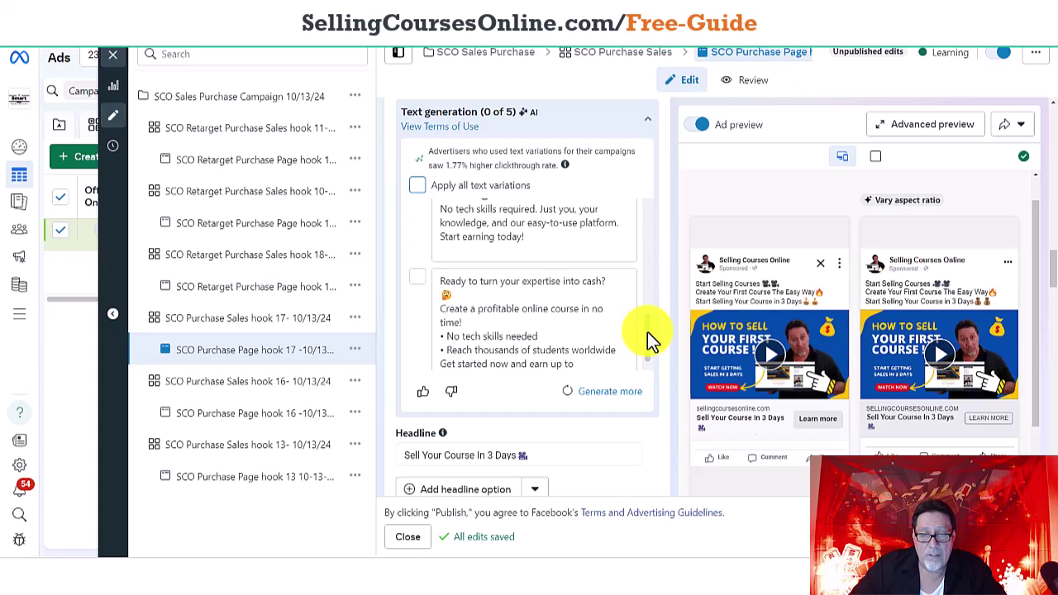
{"action": "scroll", "coordinate": [651, 341], "scroll_direction": "down", "scroll_amount": 1}
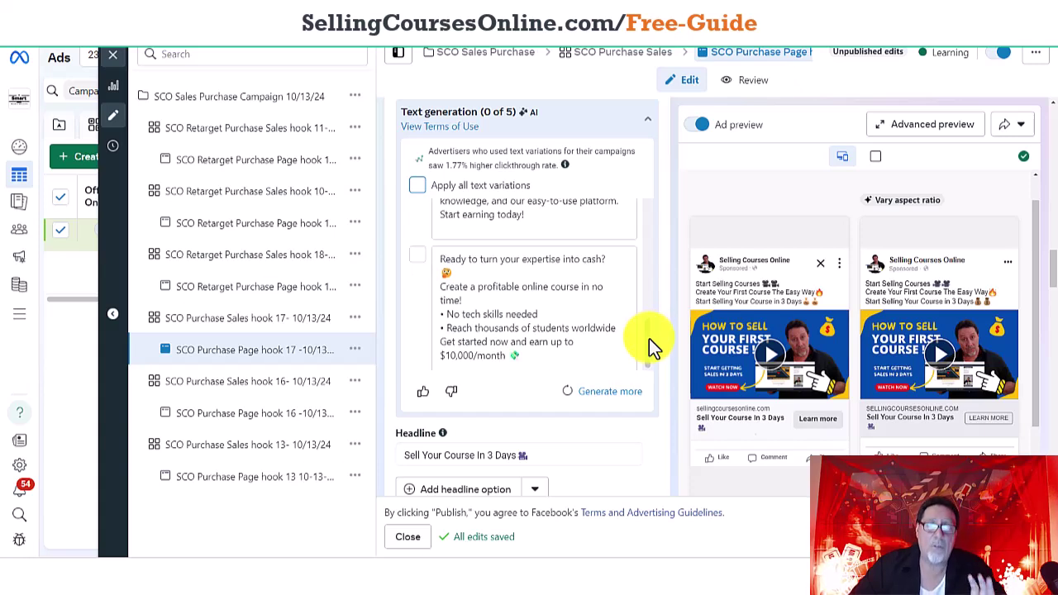
{"action": "scroll", "coordinate": [651, 332], "scroll_direction": "up", "scroll_amount": 3}
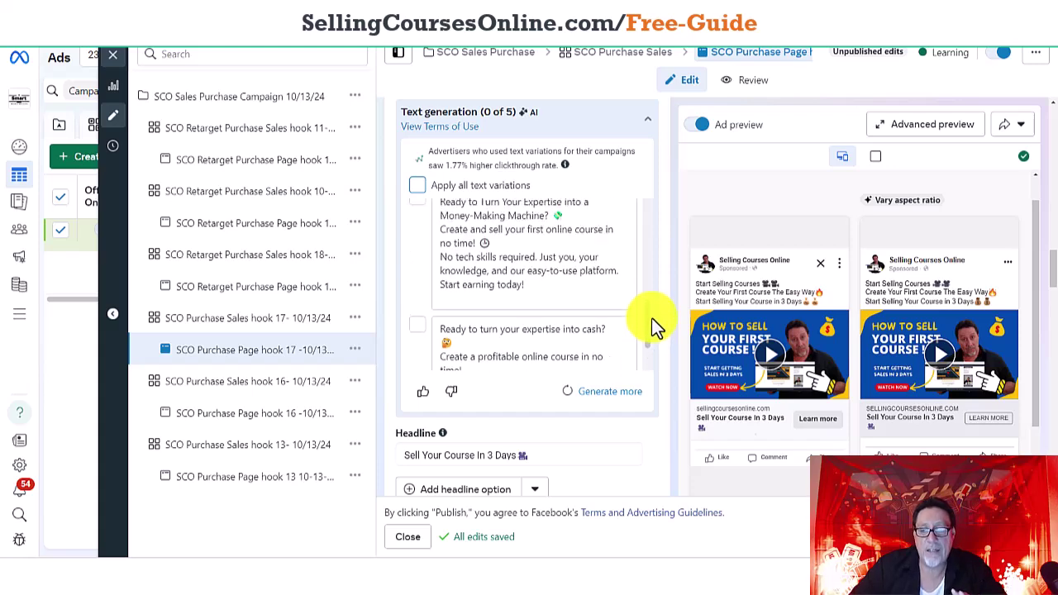
{"action": "scroll", "coordinate": [652, 306], "scroll_direction": "up", "scroll_amount": 4}
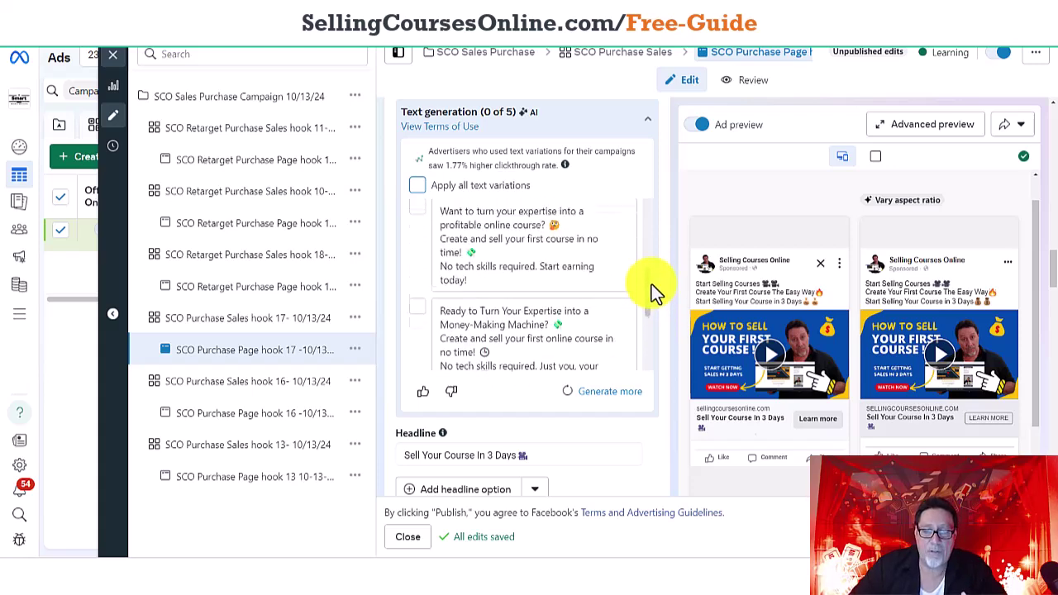
{"action": "scroll", "coordinate": [651, 249], "scroll_direction": "up", "scroll_amount": 5}
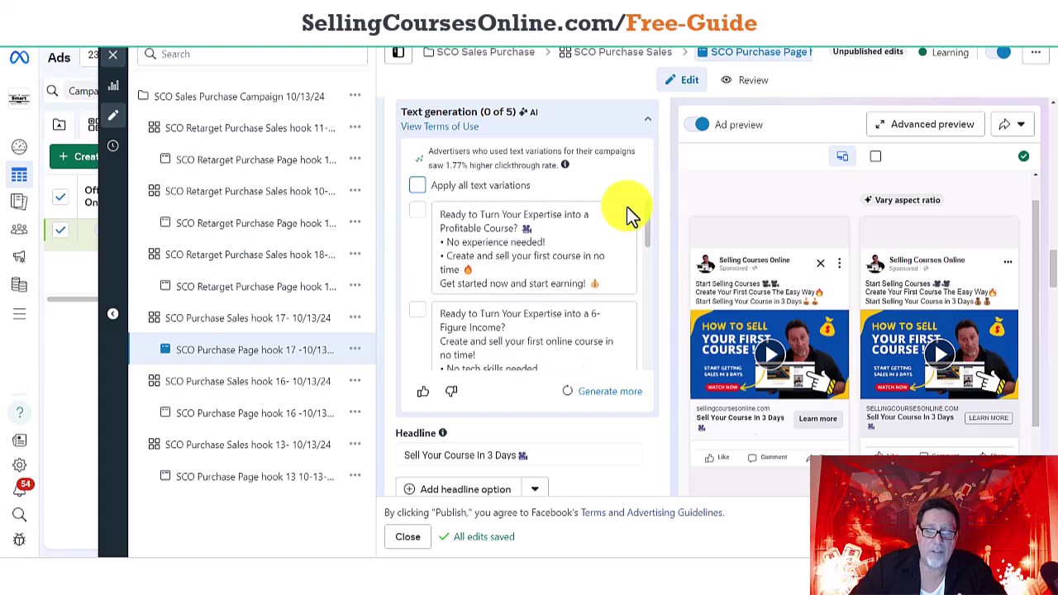
Apply all AI text variations to the hook 17 ad's primary text and turn off the headline variations
{"action": "left_click", "coordinate": [419, 187]}
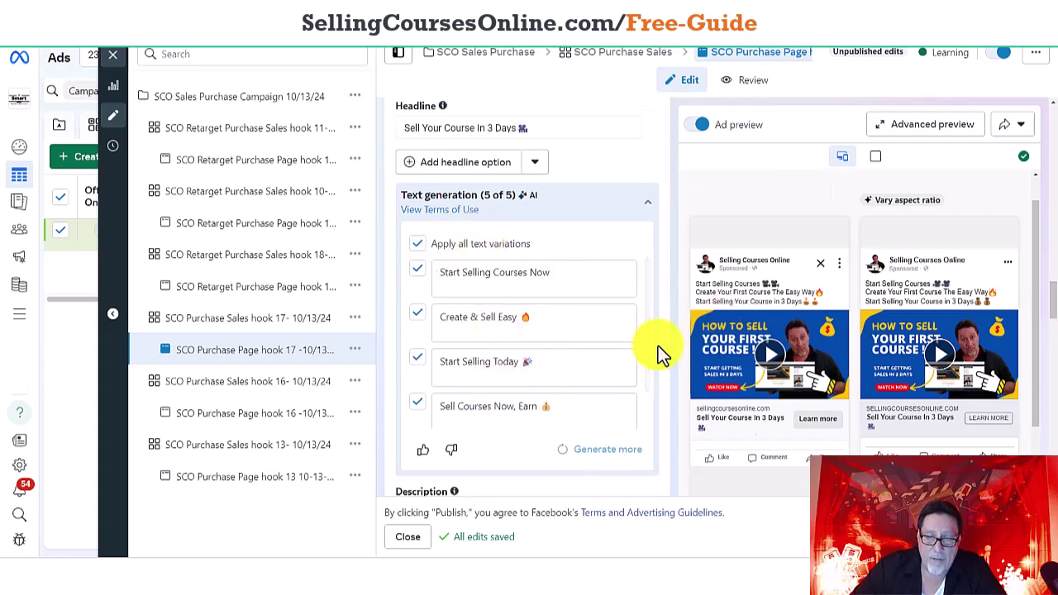
{"action": "left_click", "coordinate": [417, 243]}
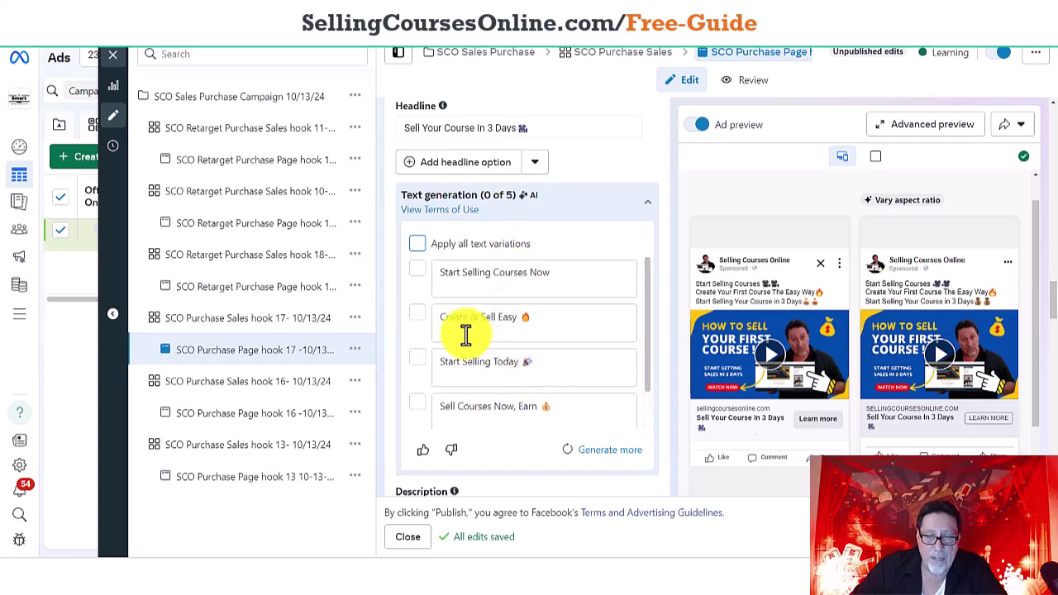
Insert a movie camera emoji before the headline variation "Start Selling Courses Now" and apply all headline text variations
{"action": "left_click", "coordinate": [440, 272]}
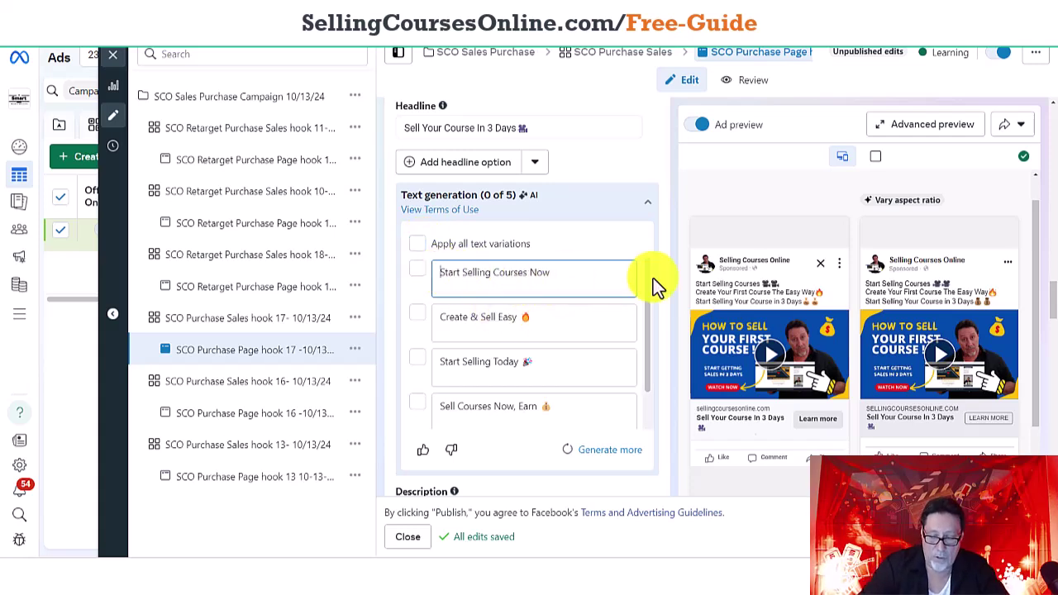
{"action": "key", "text": "super+period"}
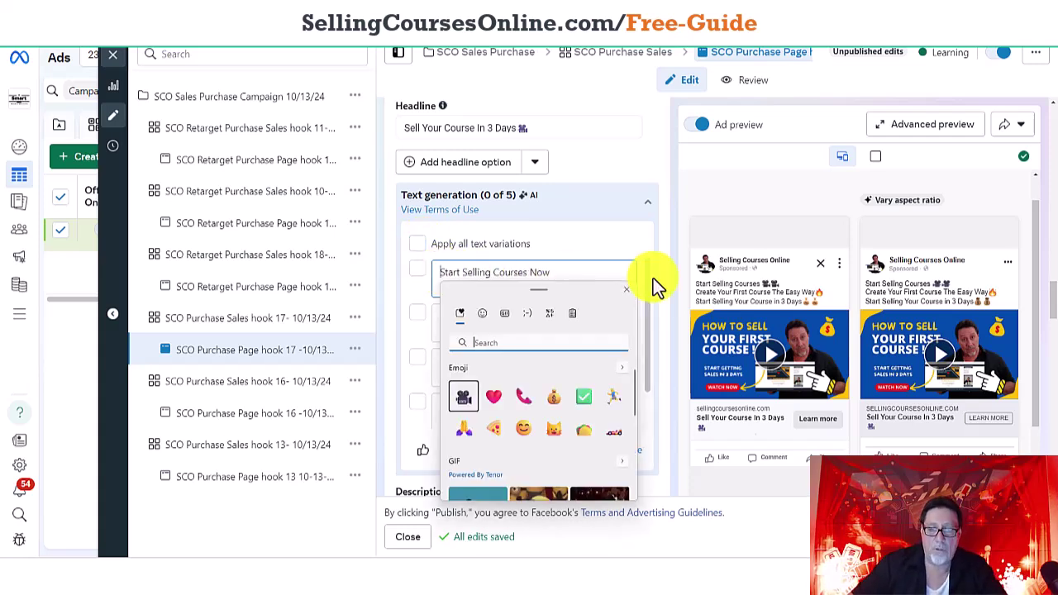
{"action": "left_click", "coordinate": [465, 401]}
{"action": "left_click", "coordinate": [603, 260]}
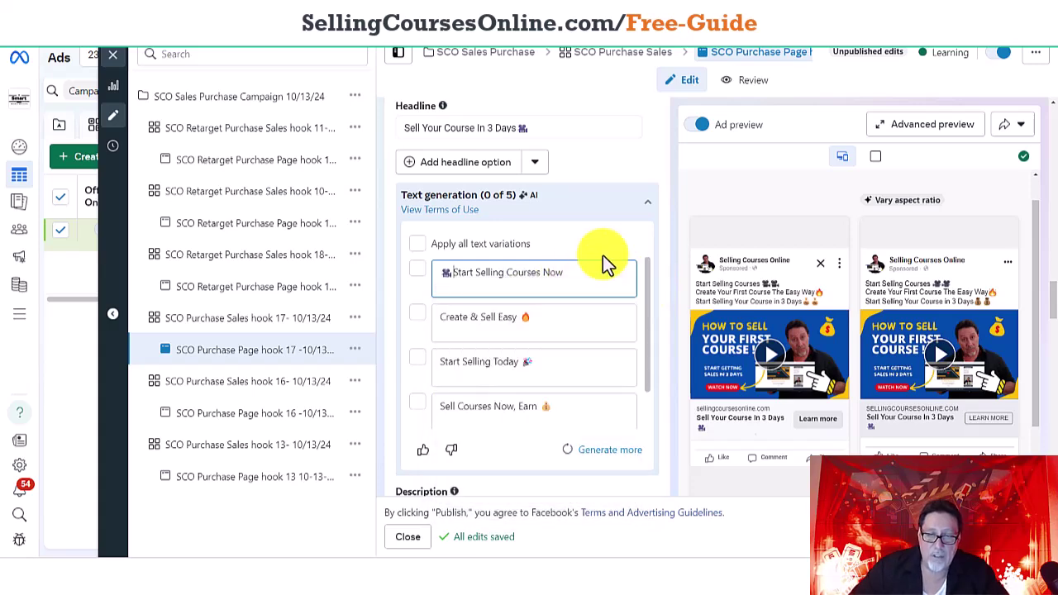
{"action": "left_click", "coordinate": [428, 253]}
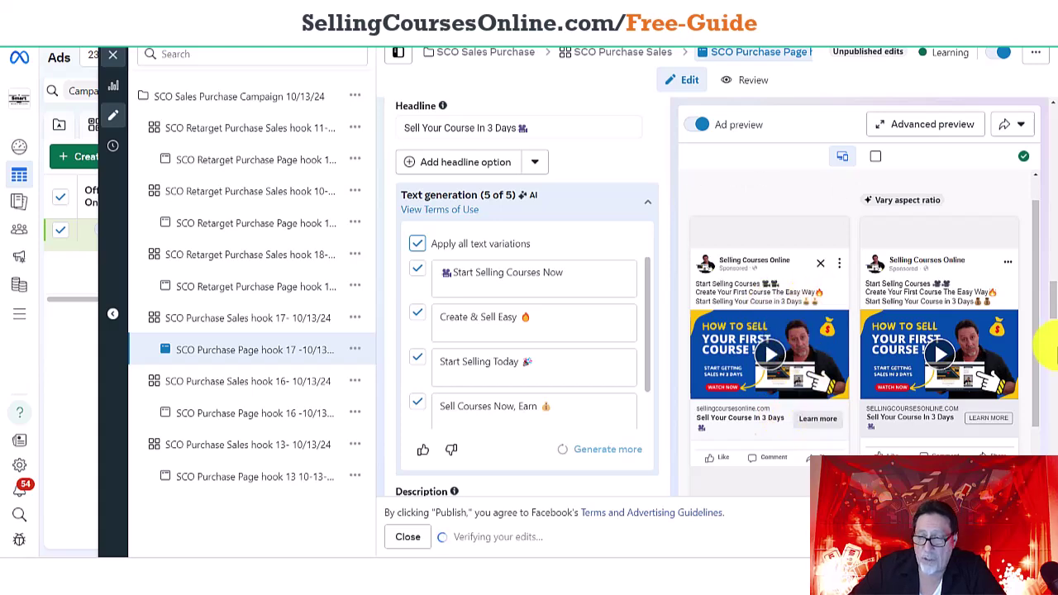
Look through the call to action options for the hook 17 ad and keep Learn more selected
{"action": "scroll", "coordinate": [1052, 331], "scroll_direction": "down", "scroll_amount": 3}
{"action": "scroll", "coordinate": [1054, 331], "scroll_direction": "down", "scroll_amount": 2}
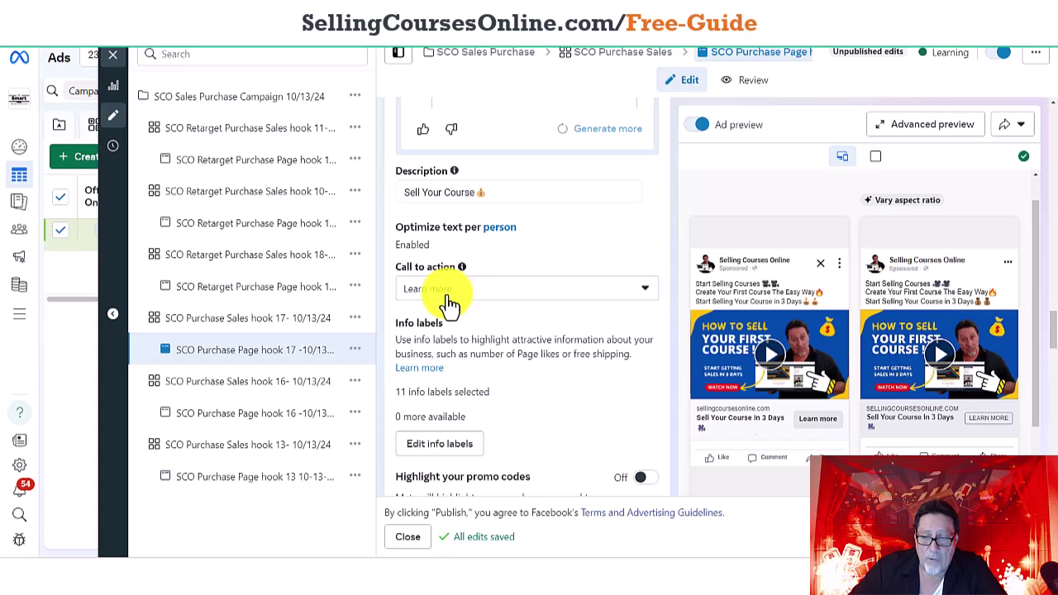
{"action": "left_click", "coordinate": [638, 294]}
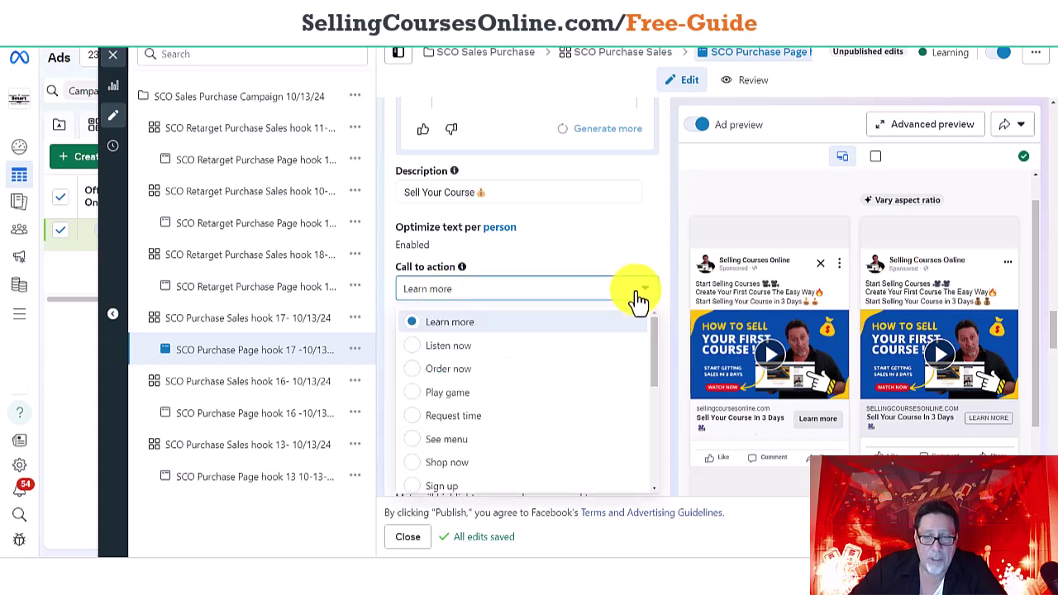
{"action": "mouse_move", "coordinate": [658, 351]}
{"action": "left_mouse_down"}
{"action": "mouse_move", "coordinate": [661, 451]}
{"action": "mouse_move", "coordinate": [669, 343]}
{"action": "left_mouse_up"}
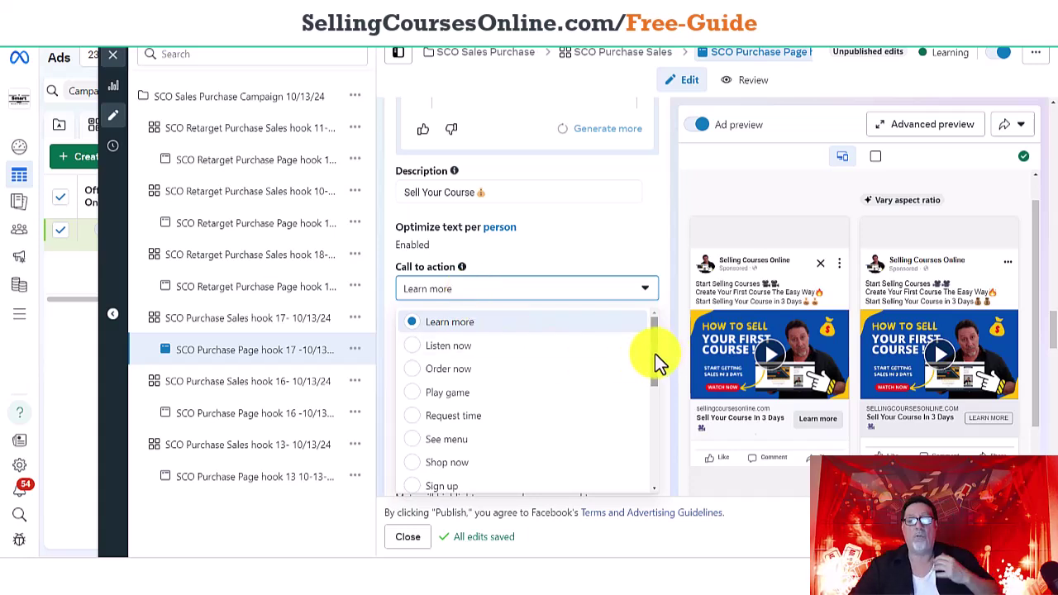
{"action": "scroll", "coordinate": [655, 365], "scroll_direction": "down", "scroll_amount": 1}
{"action": "left_click_drag", "start_coordinate": [655, 365], "coordinate": [665, 414]}
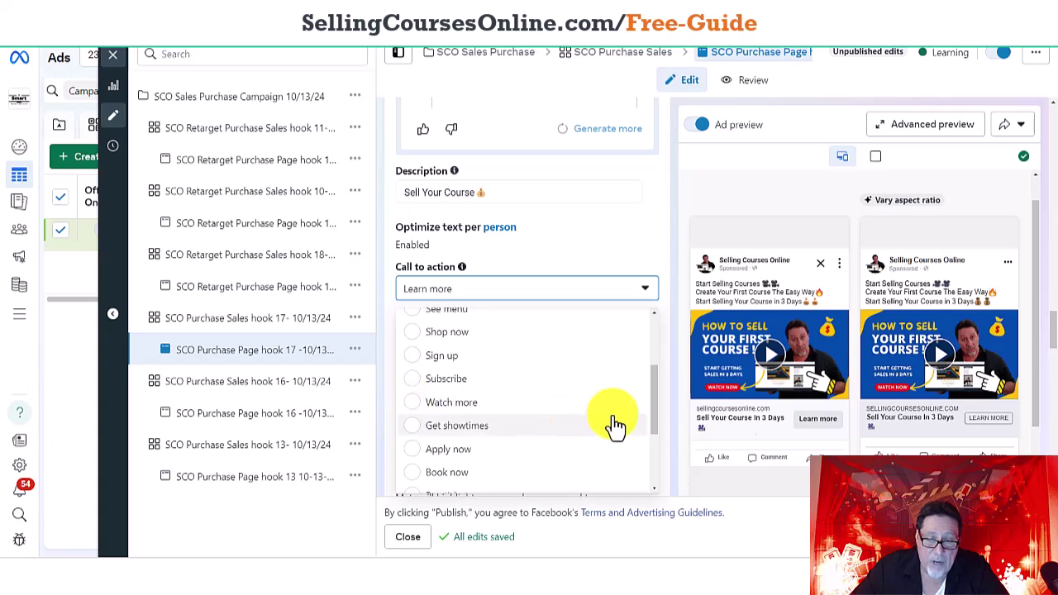
{"action": "left_click_drag", "start_coordinate": [654, 416], "coordinate": [661, 453]}
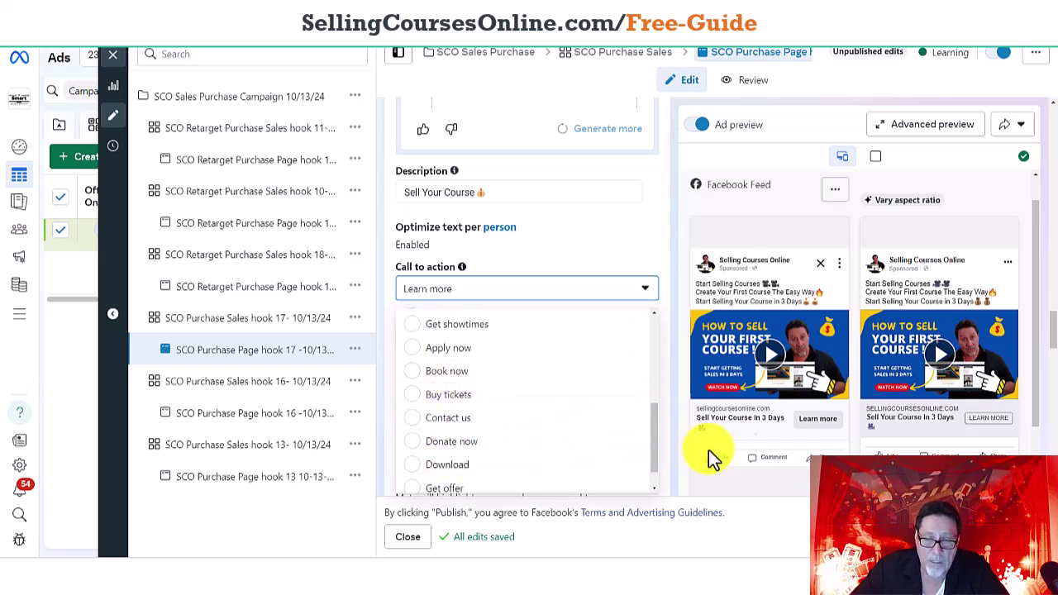
{"action": "left_click_drag", "start_coordinate": [657, 454], "coordinate": [657, 465]}
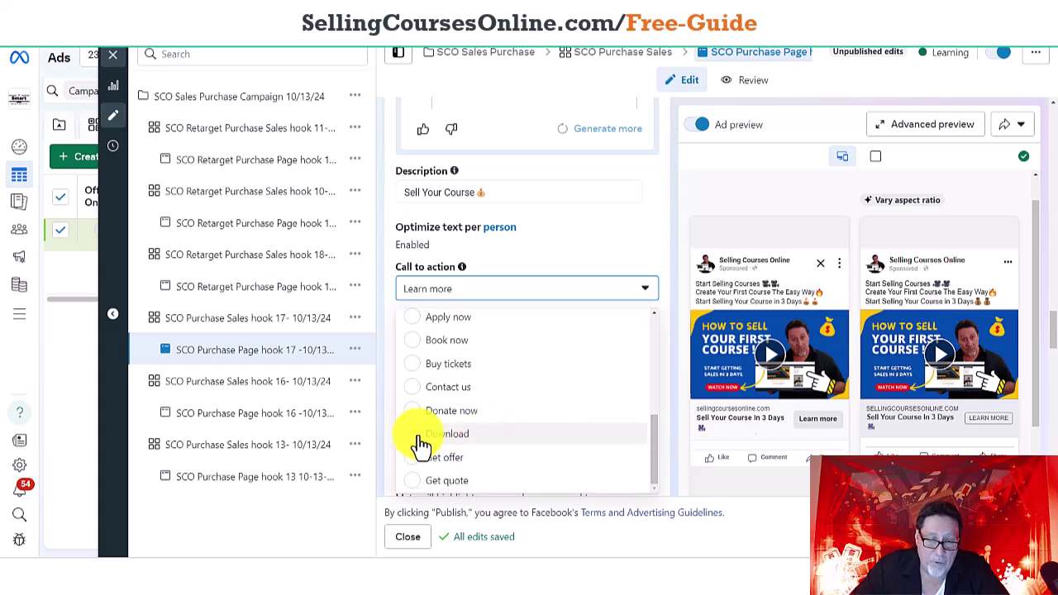
{"action": "left_click", "coordinate": [665, 267]}
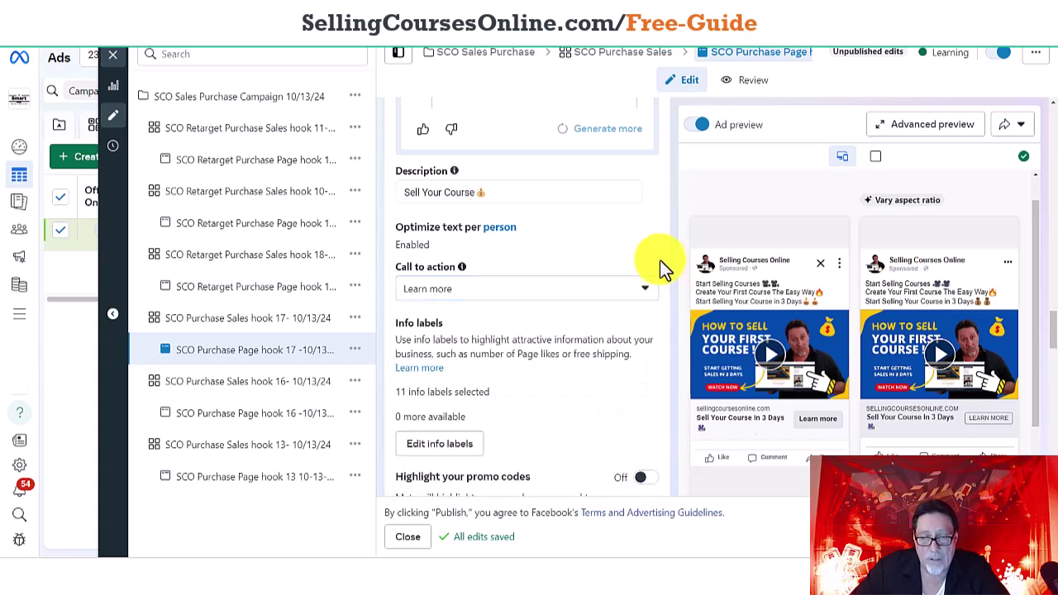
Examine the website URL in the hook 17 ad's Destination settings without editing it
{"action": "scroll", "coordinate": [1046, 351], "scroll_direction": "down", "scroll_amount": 3}
{"action": "scroll", "coordinate": [1050, 352], "scroll_direction": "down", "scroll_amount": 10}
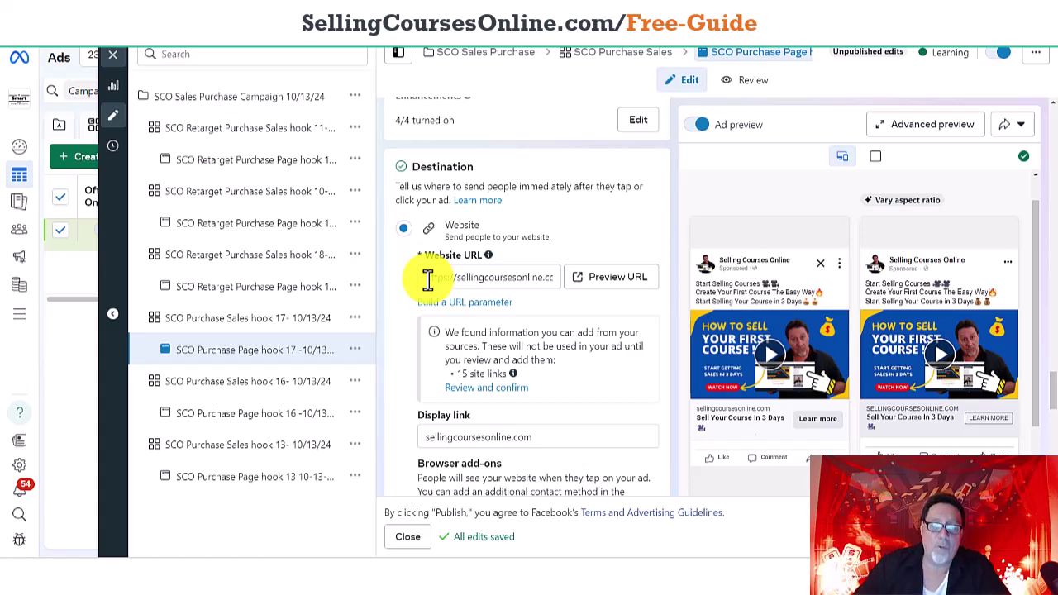
{"action": "left_click_drag", "start_coordinate": [426, 278], "coordinate": [468, 283]}
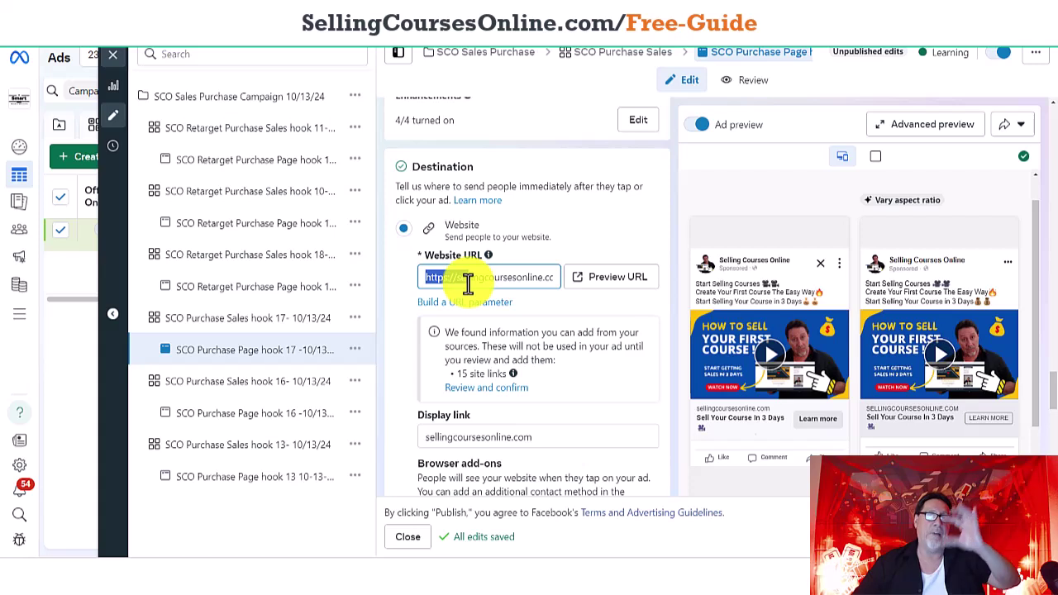
{"action": "left_click_drag", "start_coordinate": [468, 284], "coordinate": [598, 246]}
{"action": "left_click", "coordinate": [598, 246]}
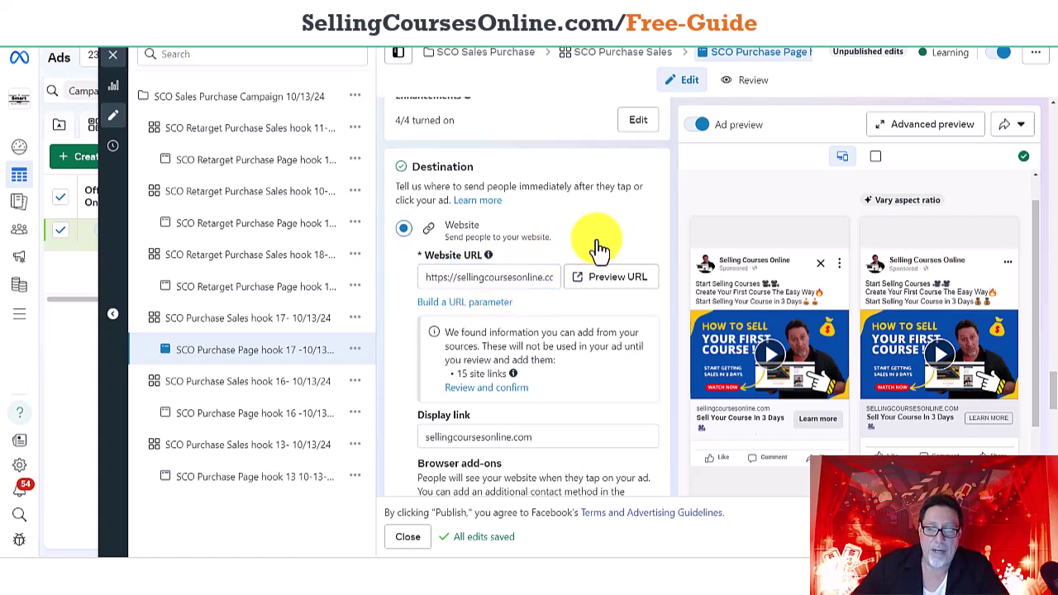
Check the display link, browser add-ons and tracking settings of the hook 17 ad, and publish its changes
{"action": "scroll", "coordinate": [1046, 388], "scroll_direction": "down", "scroll_amount": 3}
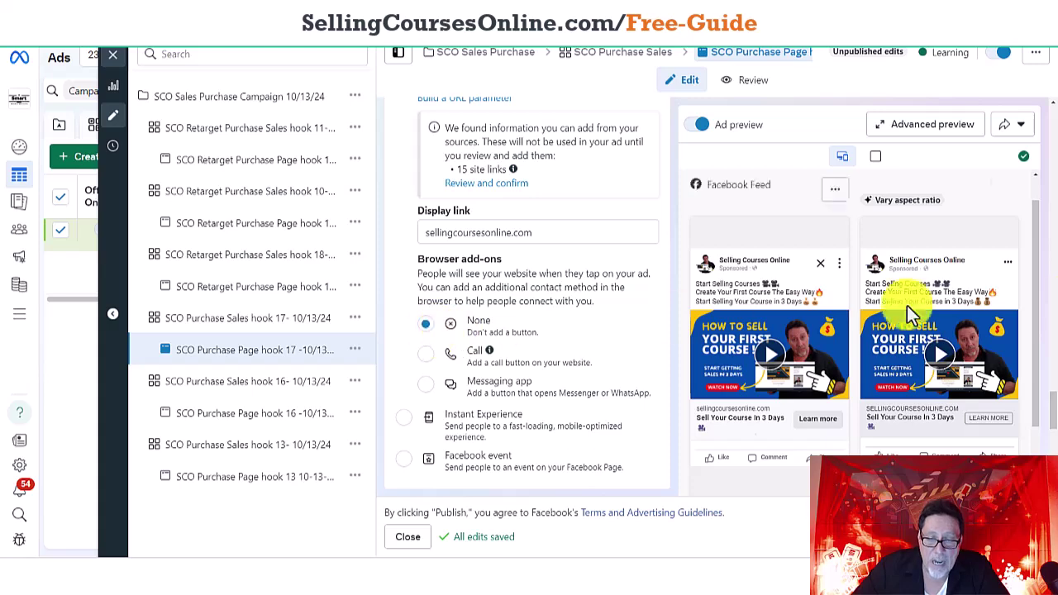
{"action": "scroll", "coordinate": [1052, 417], "scroll_direction": "down", "scroll_amount": 1}
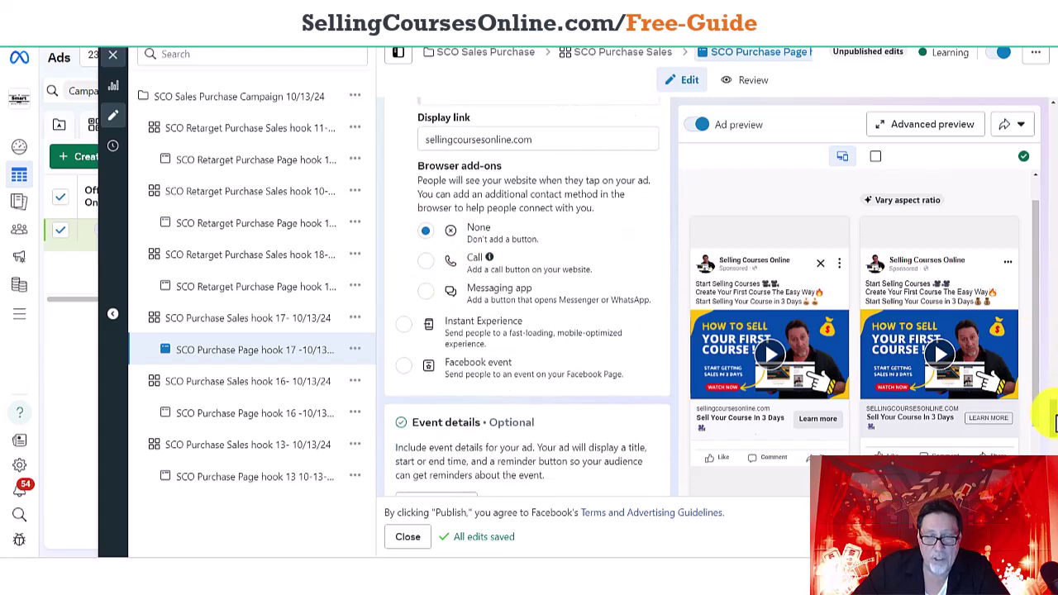
{"action": "scroll", "coordinate": [1052, 420], "scroll_direction": "up", "scroll_amount": 1}
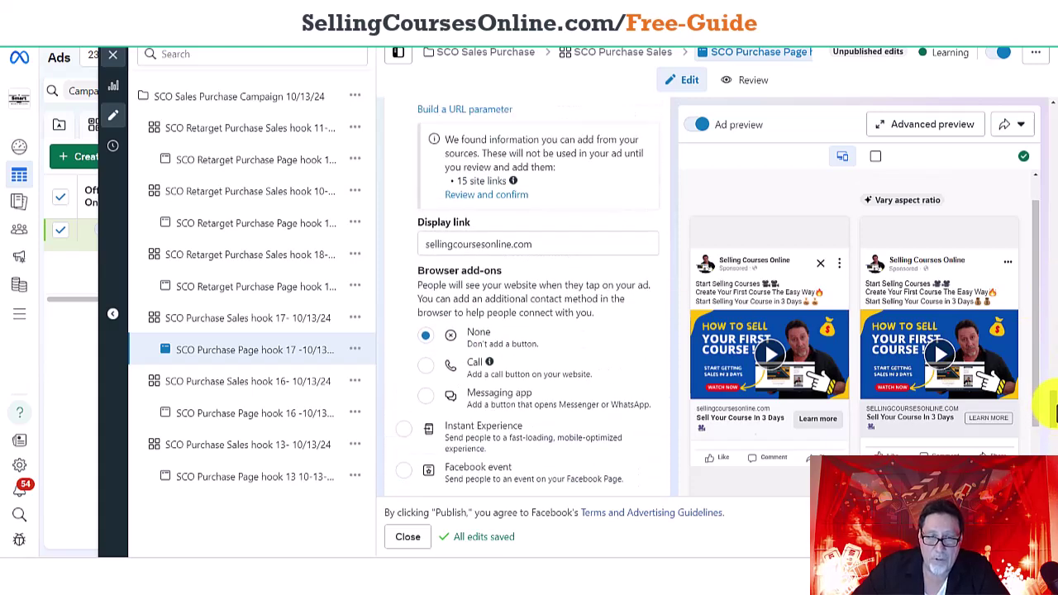
{"action": "scroll", "coordinate": [1052, 418], "scroll_direction": "down", "scroll_amount": 5}
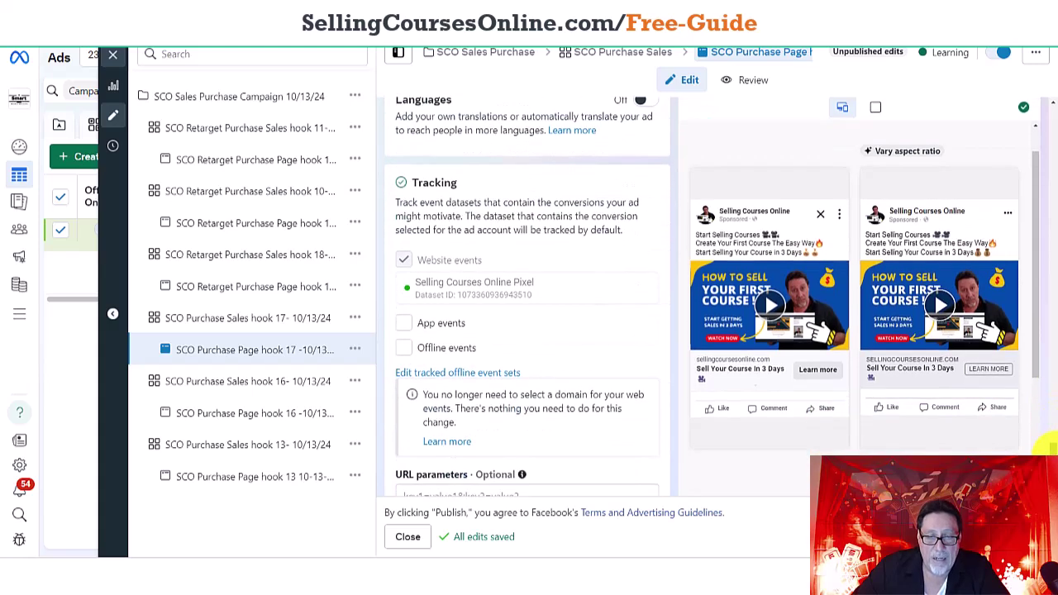
{"action": "scroll", "coordinate": [1050, 447], "scroll_direction": "down", "scroll_amount": 1}
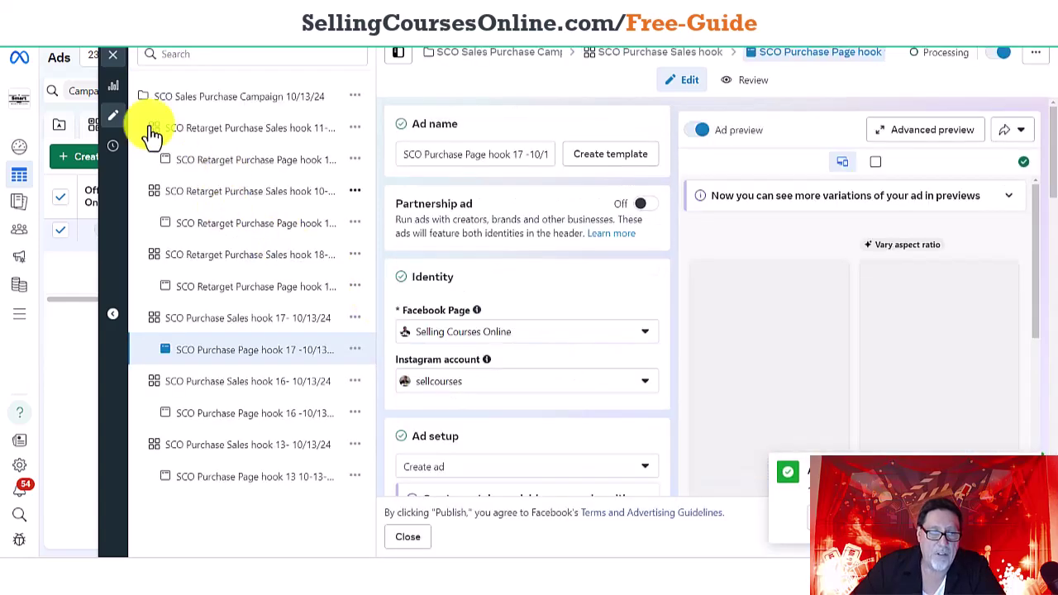
Close the ad editor, deselect the hook 17 ad set, and open the SCO Retarget Purchase Sales hook 11 ad set for editing
{"action": "left_click", "coordinate": [112, 56]}
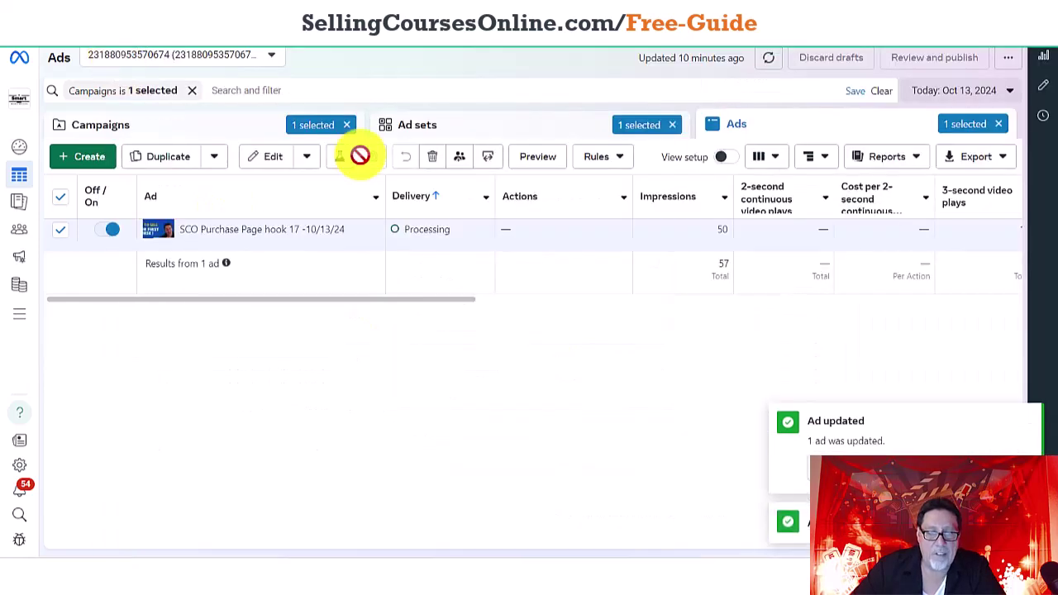
{"action": "left_click", "coordinate": [496, 130]}
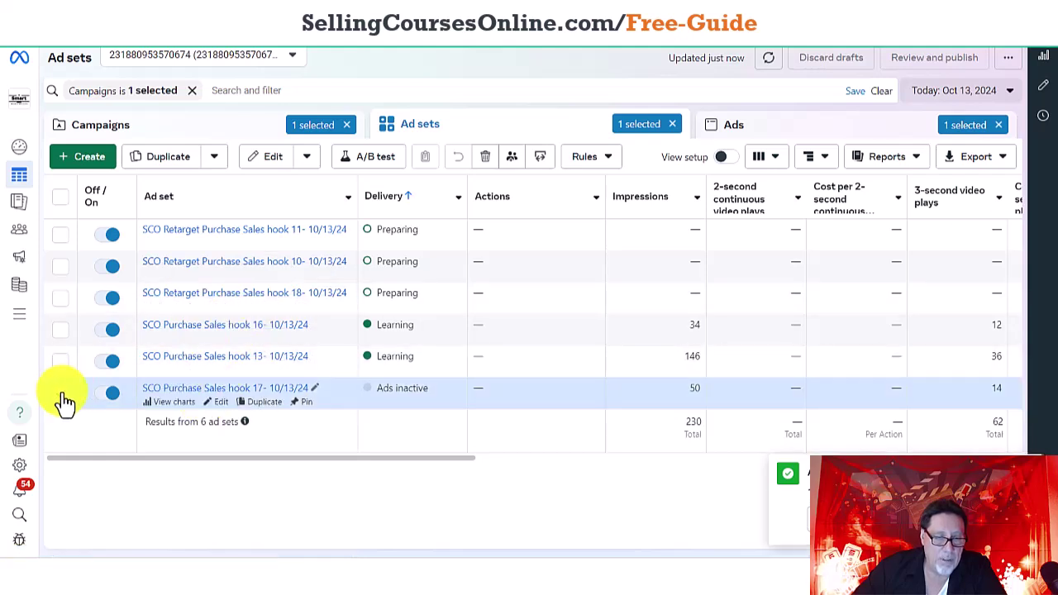
{"action": "left_click", "coordinate": [63, 394]}
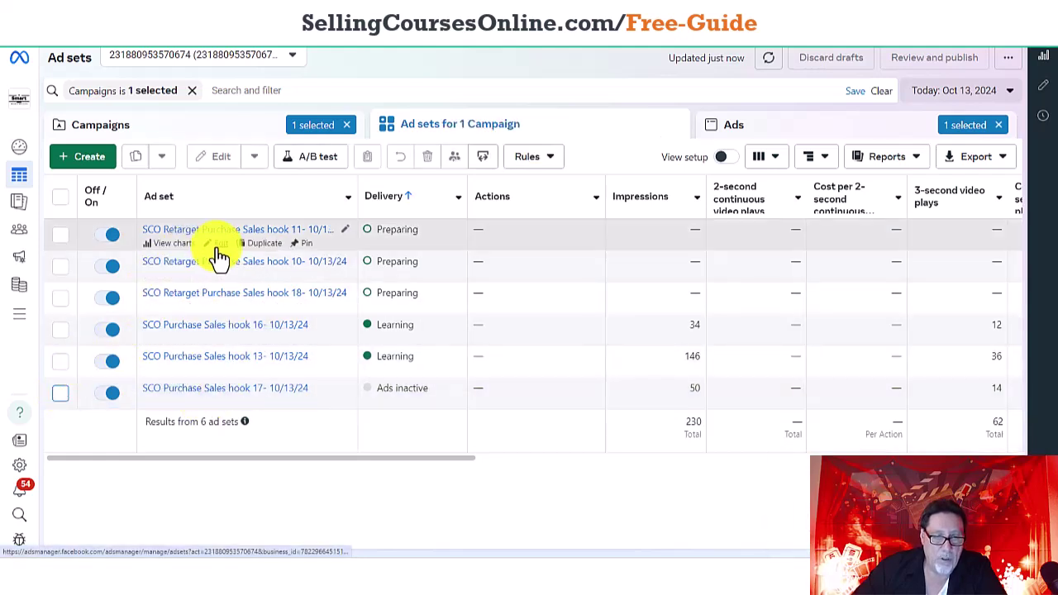
{"action": "left_click", "coordinate": [62, 236]}
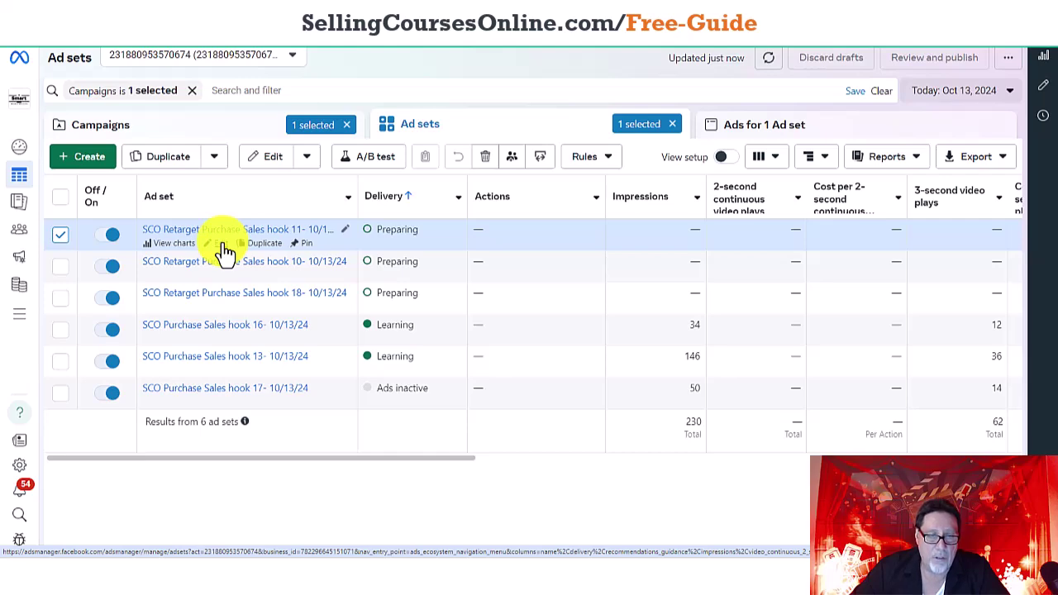
{"action": "left_click", "coordinate": [222, 245]}
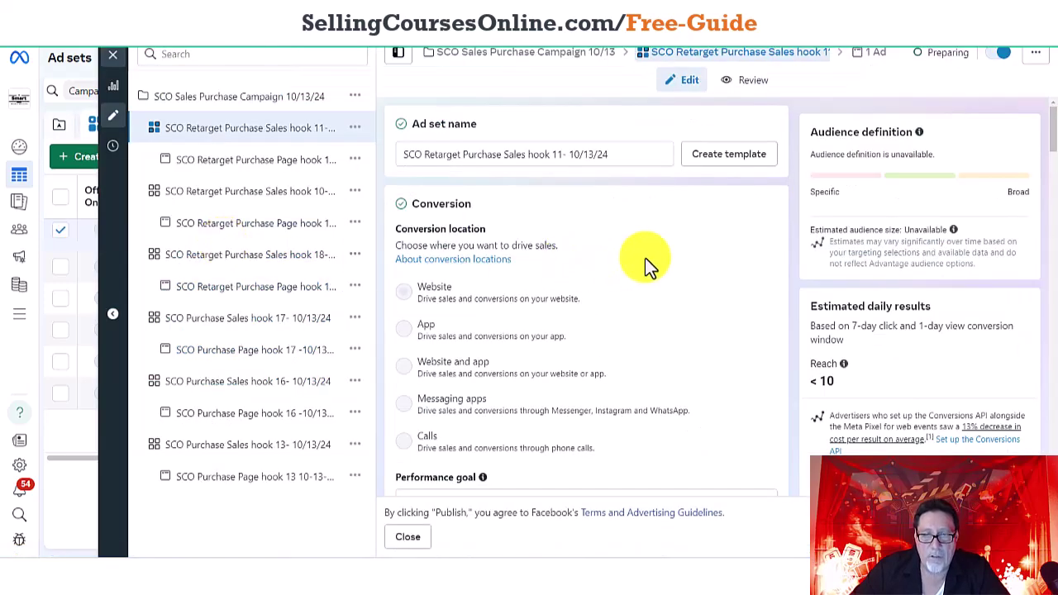